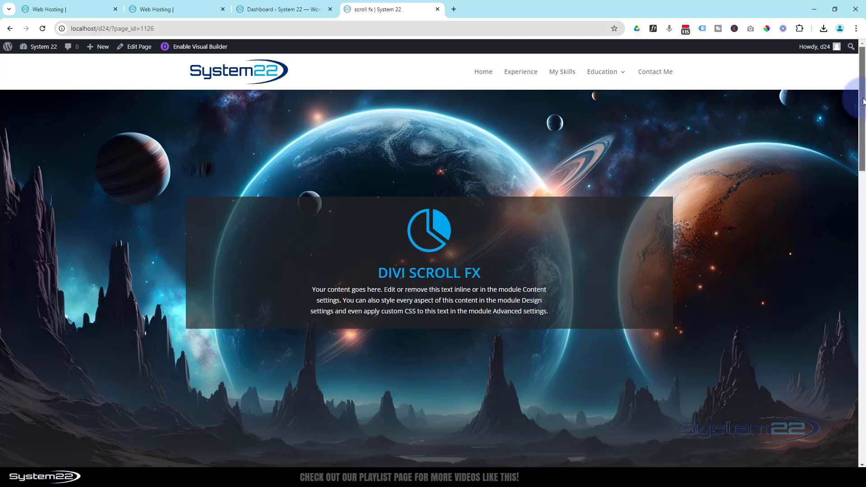
- Preview the page at tablet size in developer tools, then close the preview
{"action": "left_click_drag", "start_coordinate": [862, 101], "coordinate": [854, 232]}
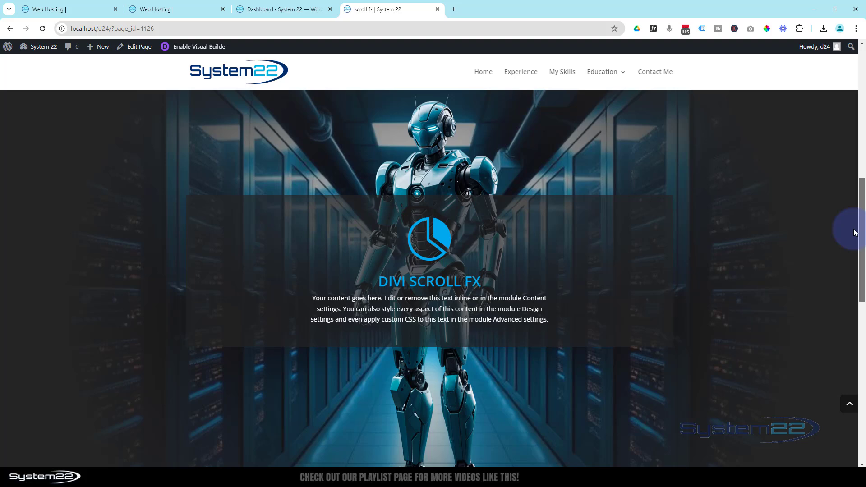
{"action": "left_click_drag", "start_coordinate": [854, 232], "coordinate": [836, 217]}
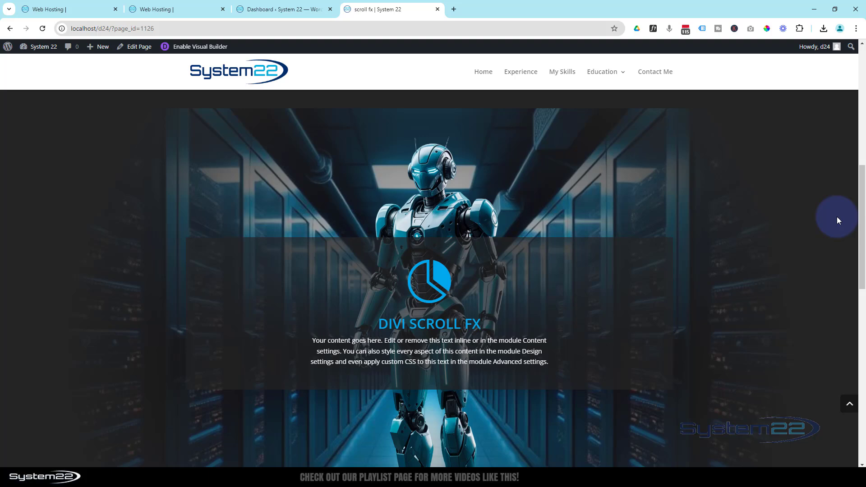
{"action": "key", "text": "ctrl+shift+i"}
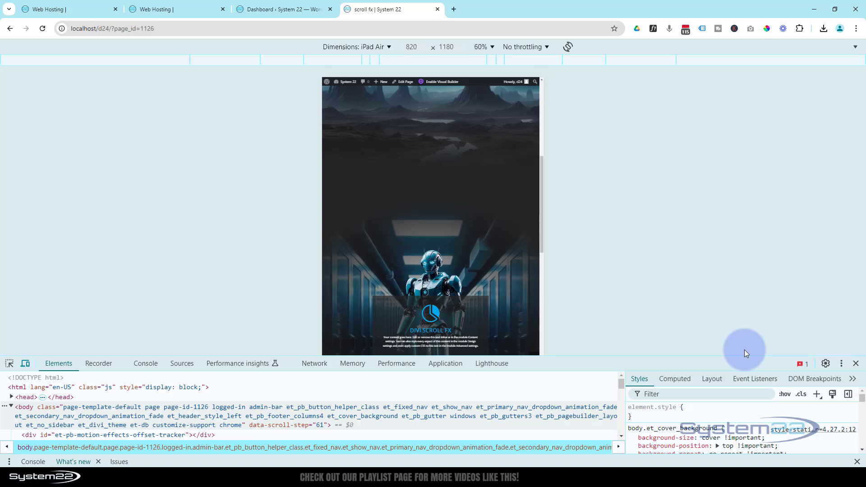
{"action": "left_click_drag", "start_coordinate": [728, 365], "coordinate": [720, 426]}
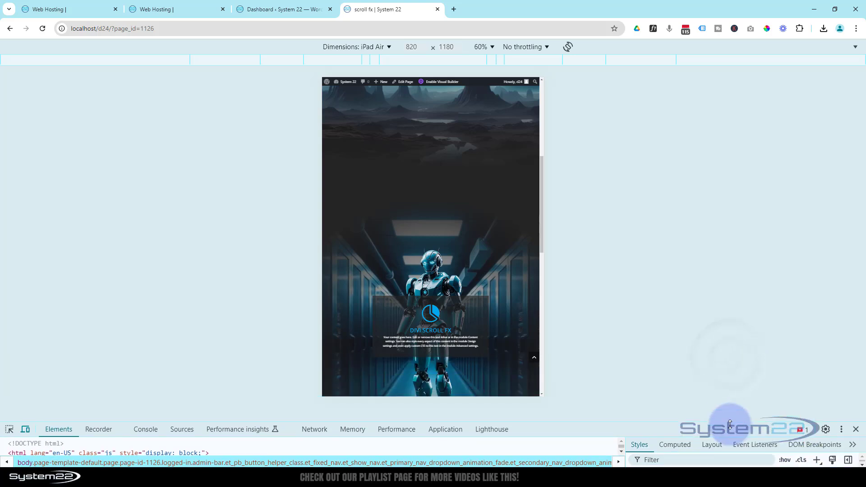
{"action": "left_click_drag", "start_coordinate": [541, 169], "coordinate": [540, 203]}
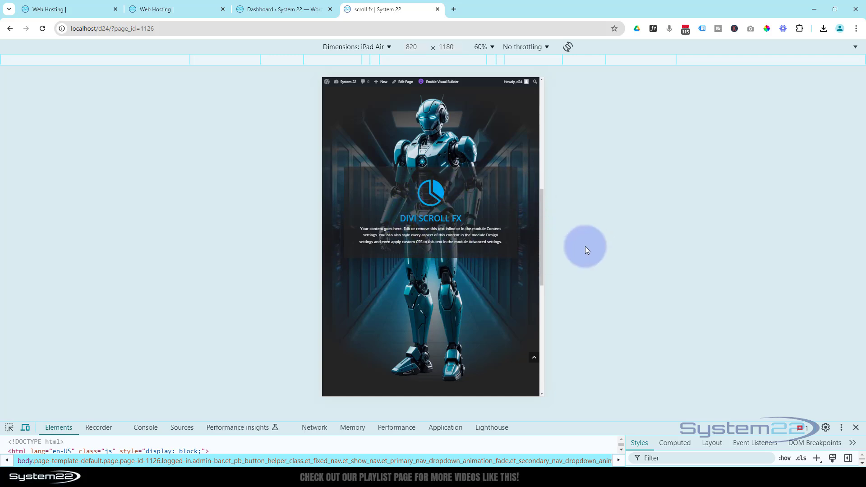
{"action": "left_click_drag", "start_coordinate": [541, 227], "coordinate": [547, 194]}
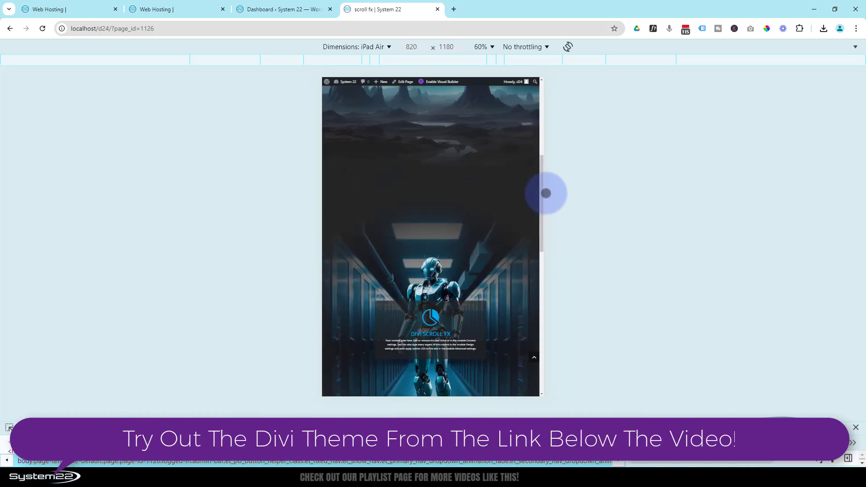
{"action": "left_click", "coordinate": [855, 428]}
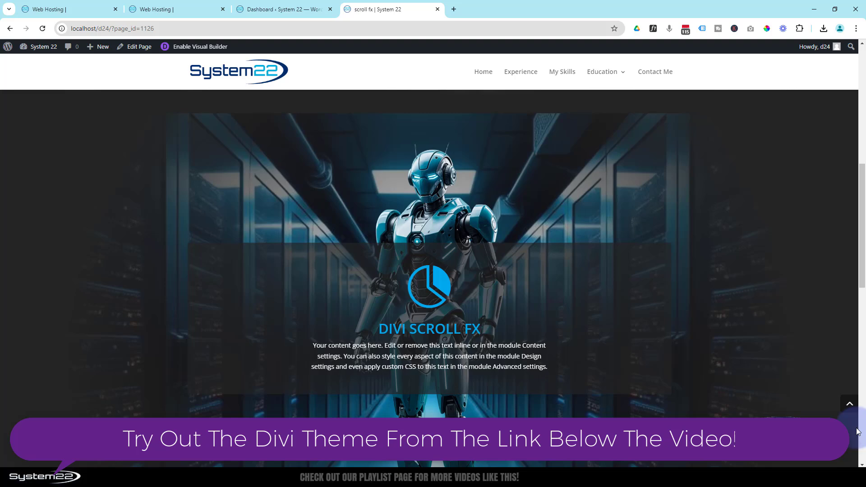
- Open the page in the Visual Builder and delete the robot server-room section
{"action": "left_click", "coordinate": [203, 47]}
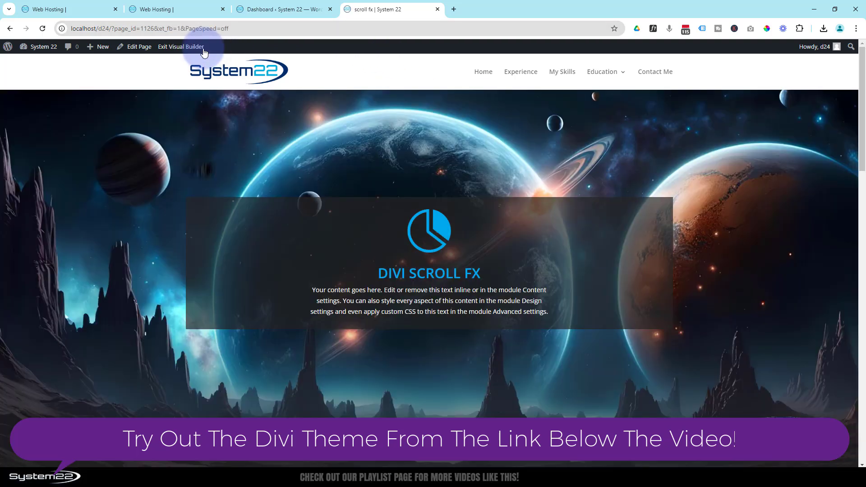
{"action": "scroll", "coordinate": [296, 107], "scroll_direction": "down", "scroll_amount": 5}
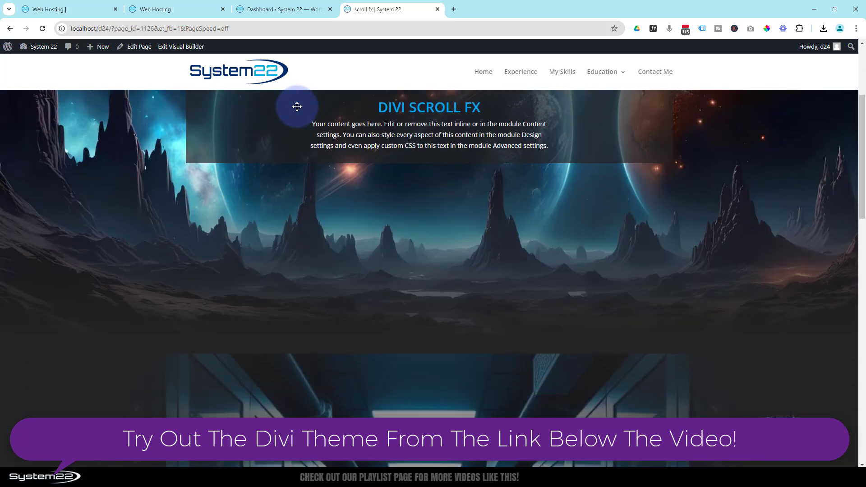
{"action": "scroll", "coordinate": [296, 108], "scroll_direction": "down", "scroll_amount": 2}
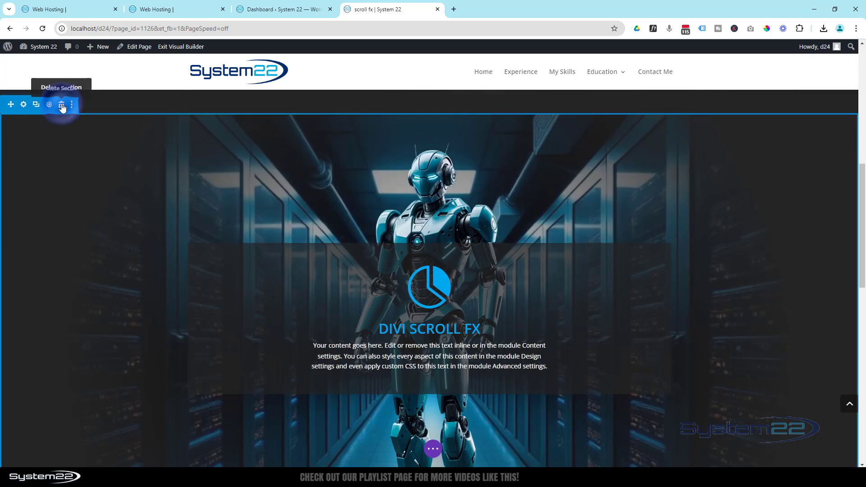
{"action": "left_click", "coordinate": [62, 105]}
{"action": "scroll", "coordinate": [568, 372], "scroll_direction": "up", "scroll_amount": 3}
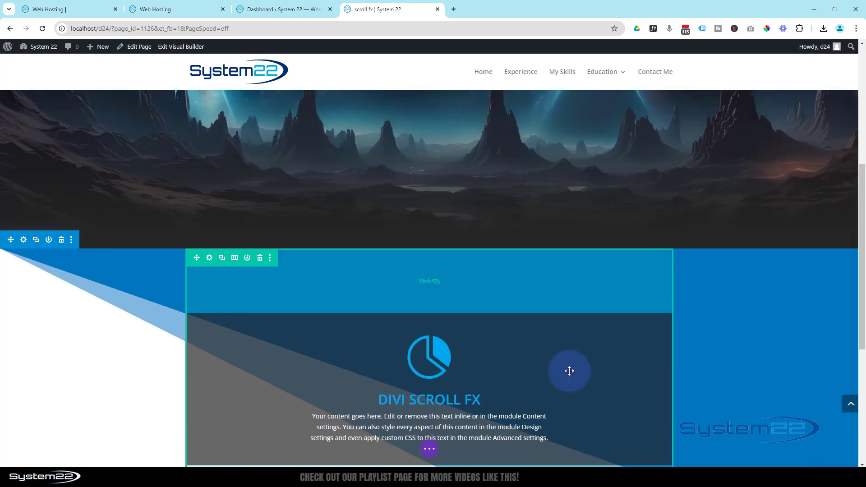
{"action": "scroll", "coordinate": [570, 370], "scroll_direction": "up", "scroll_amount": 3}
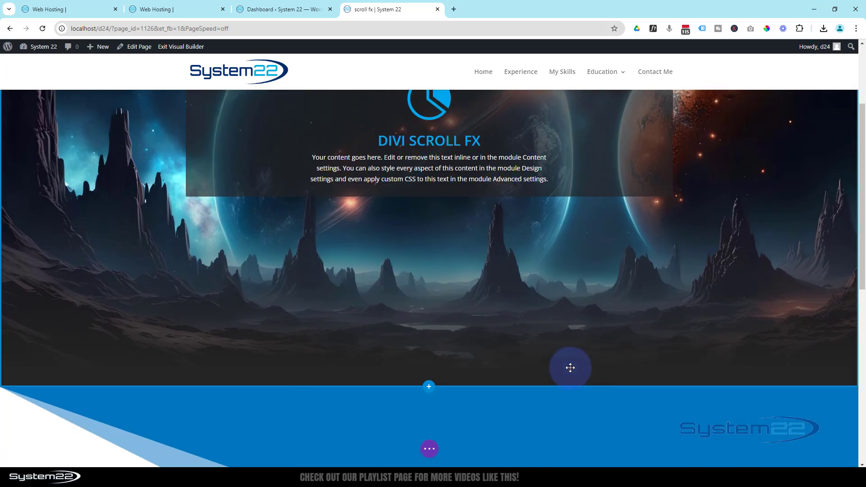
{"action": "scroll", "coordinate": [566, 363], "scroll_direction": "down", "scroll_amount": 2}
{"action": "scroll", "coordinate": [444, 313], "scroll_direction": "up", "scroll_amount": 1}
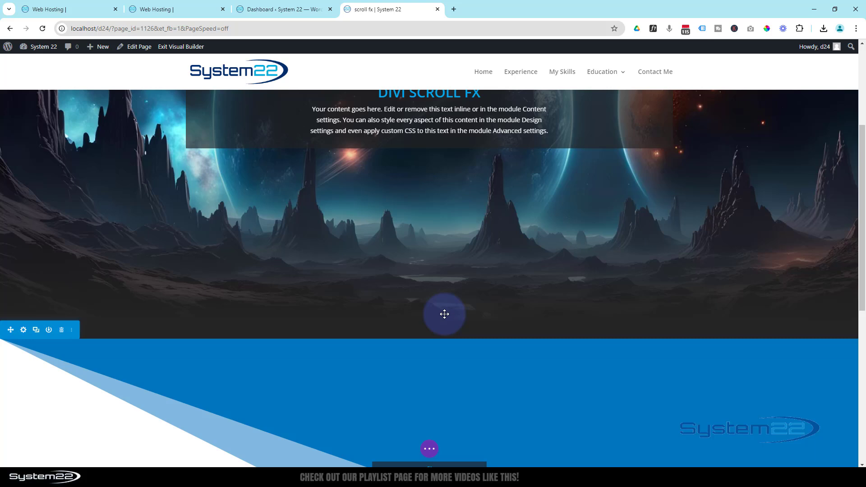
- Insert a regular one-column section below the landscape holding a Call To Action module
{"action": "left_click", "coordinate": [429, 338]}
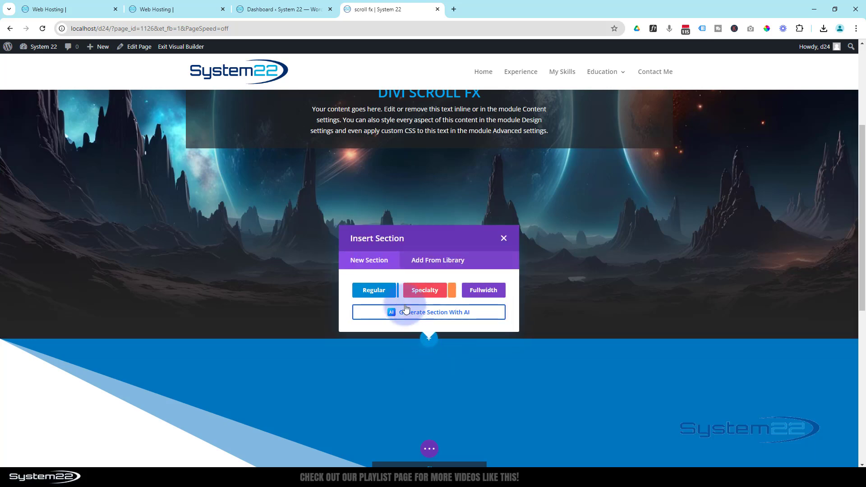
{"action": "left_click", "coordinate": [373, 291]}
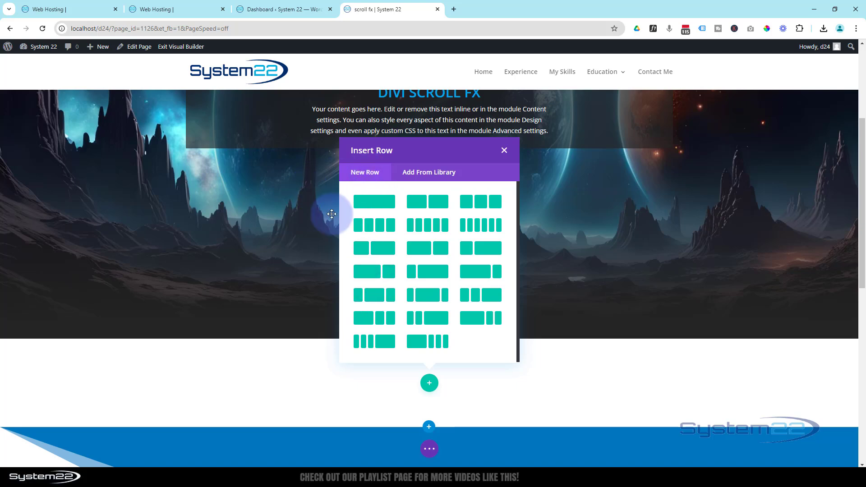
{"action": "left_click", "coordinate": [373, 206]}
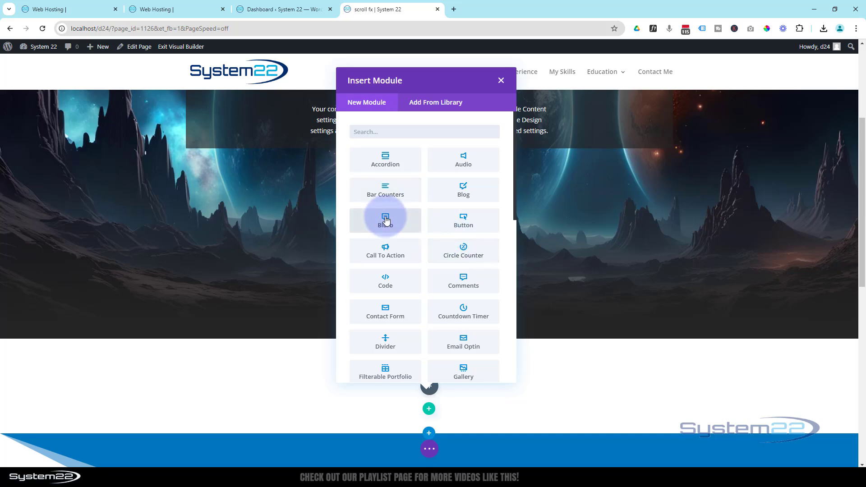
{"action": "left_click", "coordinate": [391, 252]}
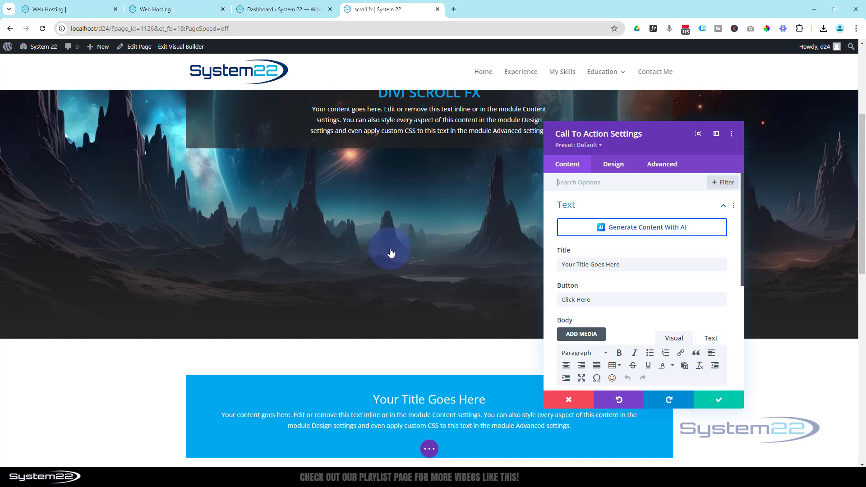
- Set the call-to-action title to 'Divi Scroll FX' and button text to 'More info!'
{"action": "scroll", "coordinate": [667, 281], "scroll_direction": "down", "scroll_amount": 2}
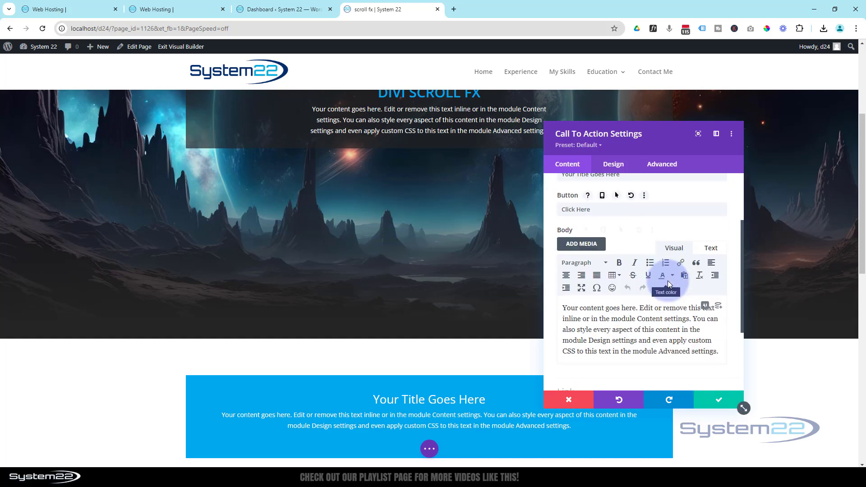
{"action": "scroll", "coordinate": [668, 284], "scroll_direction": "up", "scroll_amount": 1}
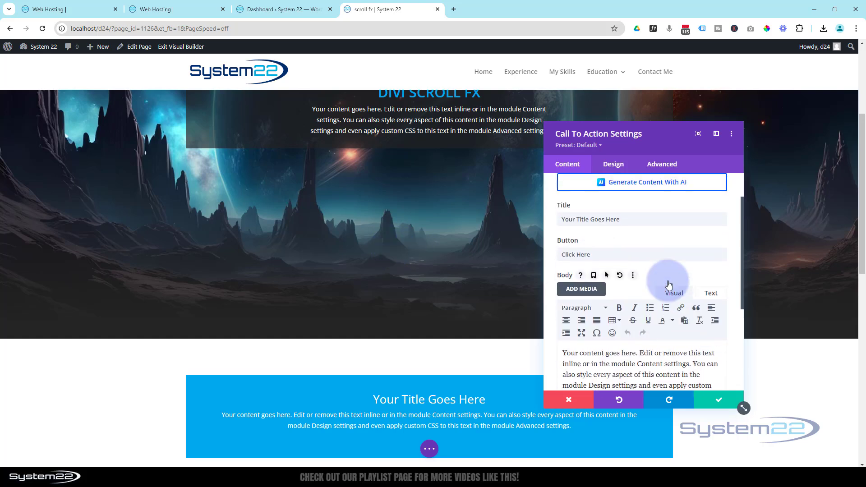
{"action": "left_click_drag", "start_coordinate": [621, 222], "coordinate": [548, 219]}
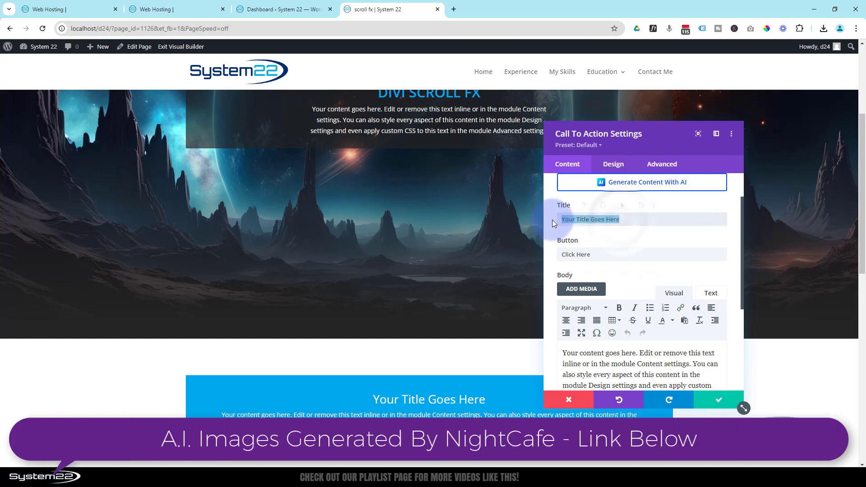
{"action": "type", "text": "Divi Scroll FX"}
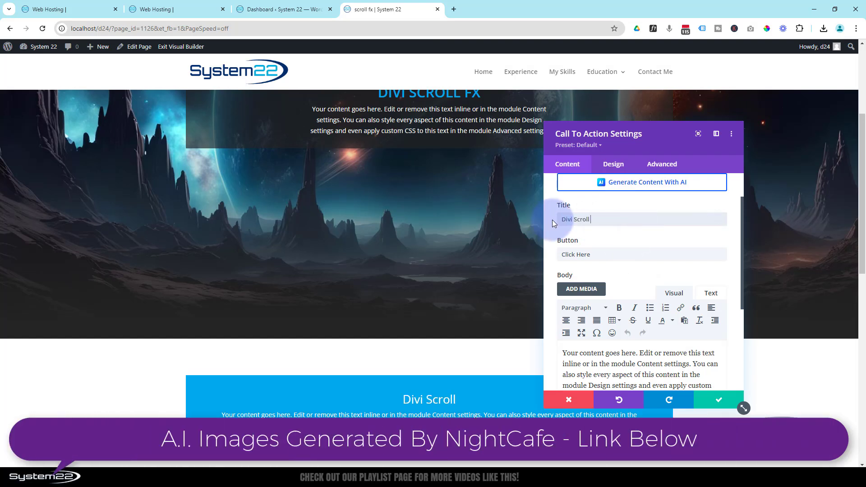
{"action": "triple_click", "coordinate": [592, 255]}
{"action": "type", "text": "More info!"}
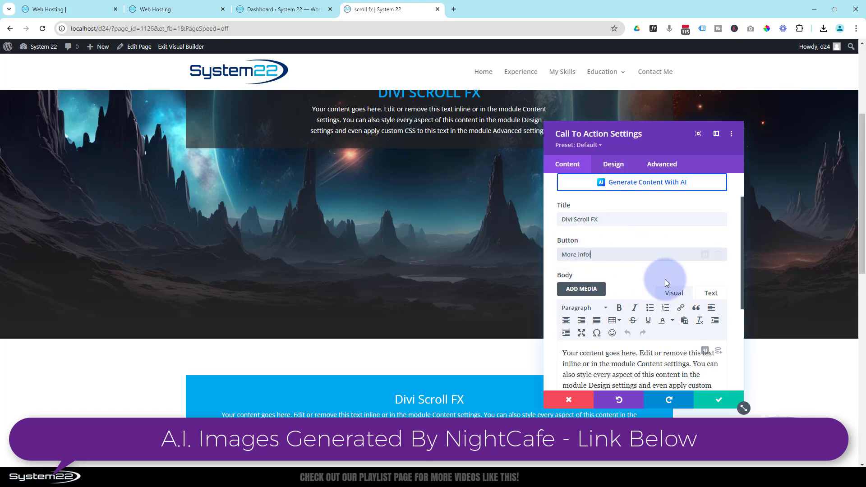
- Set the button link URL to #
{"action": "scroll", "coordinate": [666, 283], "scroll_direction": "down", "scroll_amount": 2}
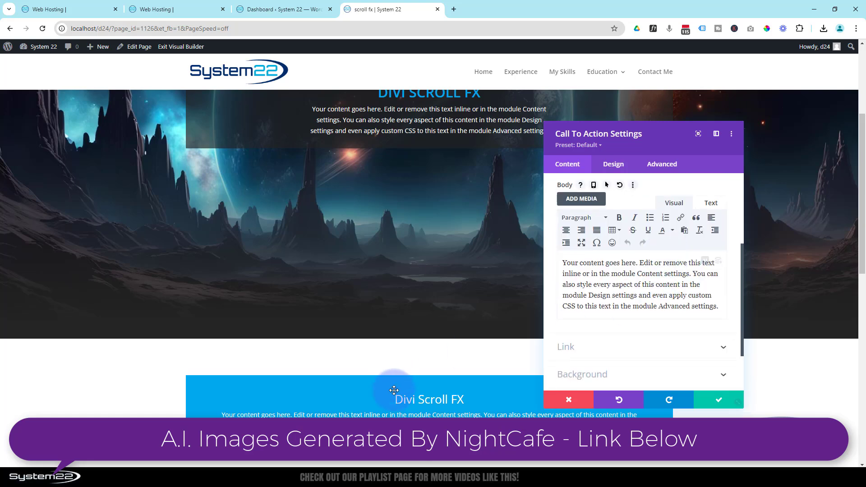
{"action": "scroll", "coordinate": [480, 255], "scroll_direction": "down", "scroll_amount": 2}
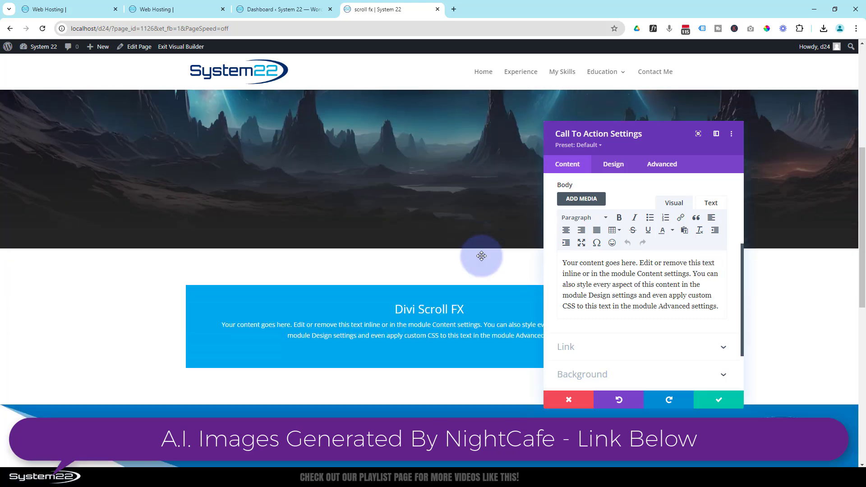
{"action": "left_click", "coordinate": [602, 347]}
{"action": "left_click", "coordinate": [580, 220]}
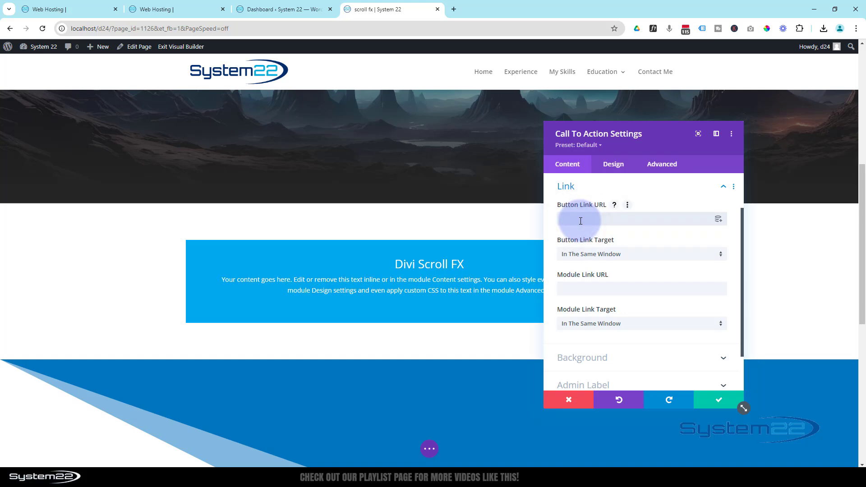
{"action": "type", "text": "#"}
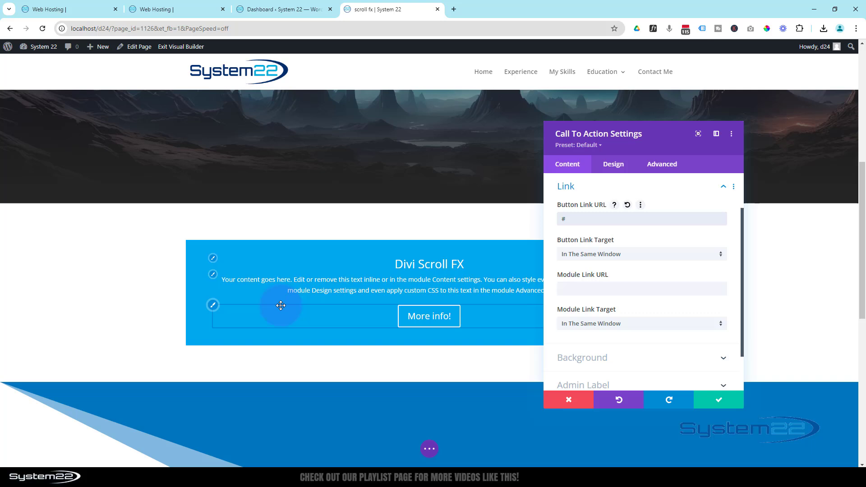
- Make the call-to-action background dark grey #242424 at 0.53 opacity, rgba(36,36,36,0.53)
{"action": "left_click", "coordinate": [620, 358]}
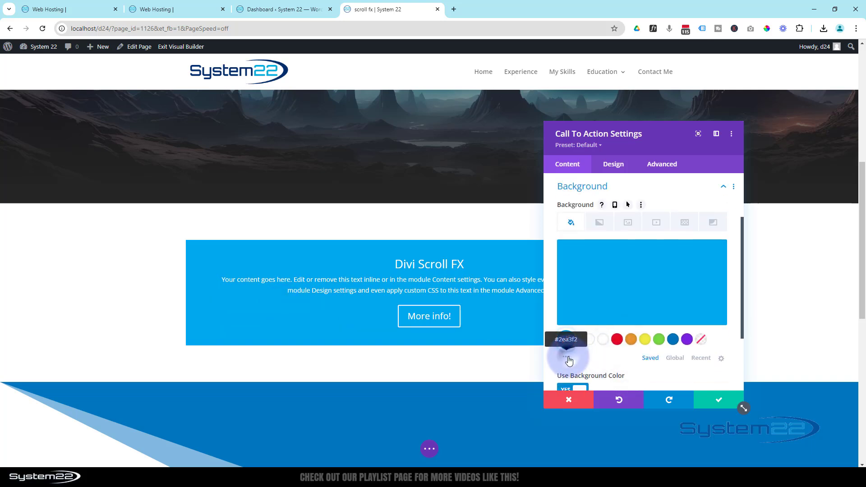
{"action": "left_click", "coordinate": [567, 358]}
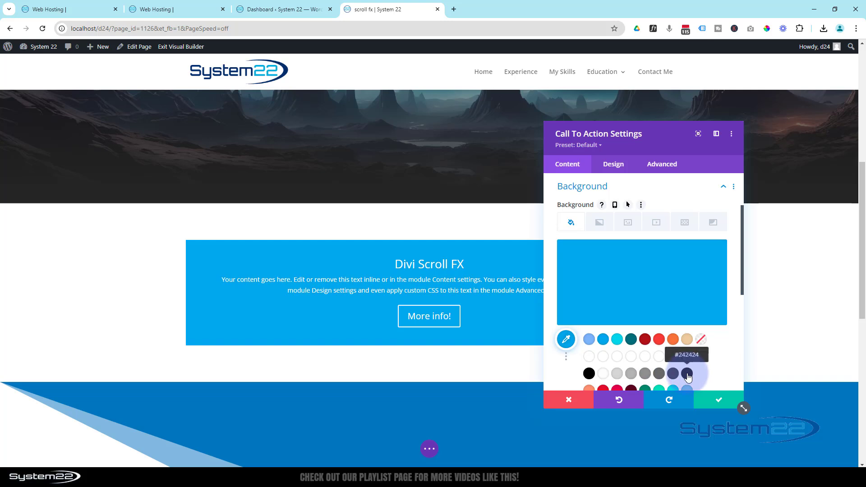
{"action": "left_click", "coordinate": [687, 376]}
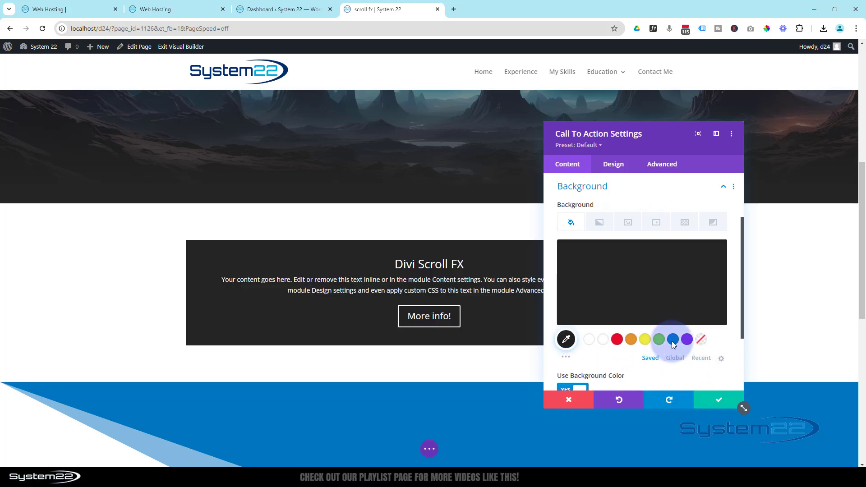
{"action": "left_click", "coordinate": [663, 318]}
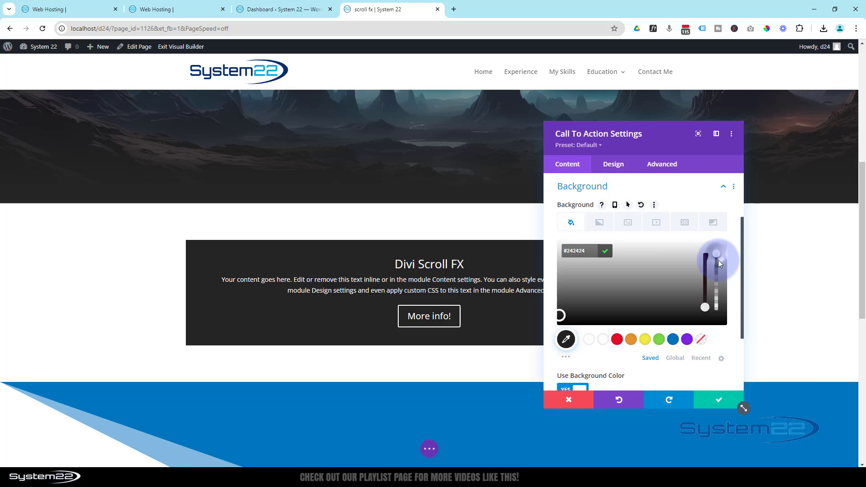
{"action": "left_click_drag", "start_coordinate": [716, 255], "coordinate": [719, 286]}
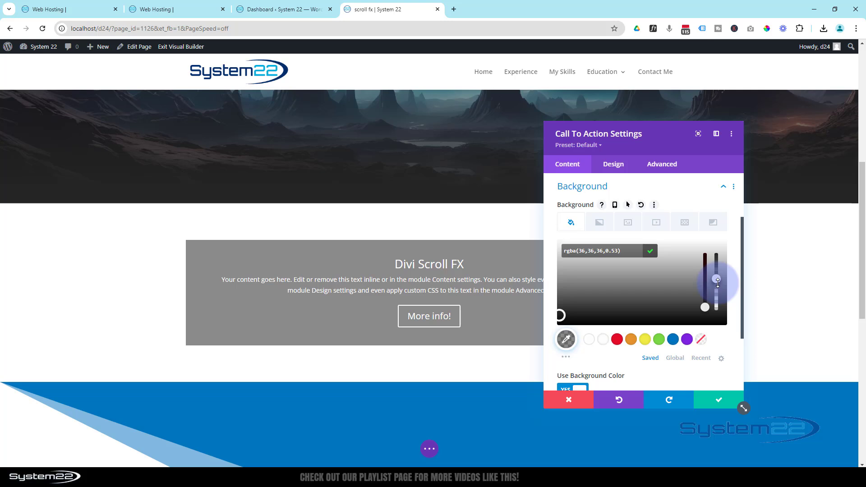
- Save the CTA background, then set the blue data-centre photo as the section background image
{"action": "left_click", "coordinate": [717, 400]}
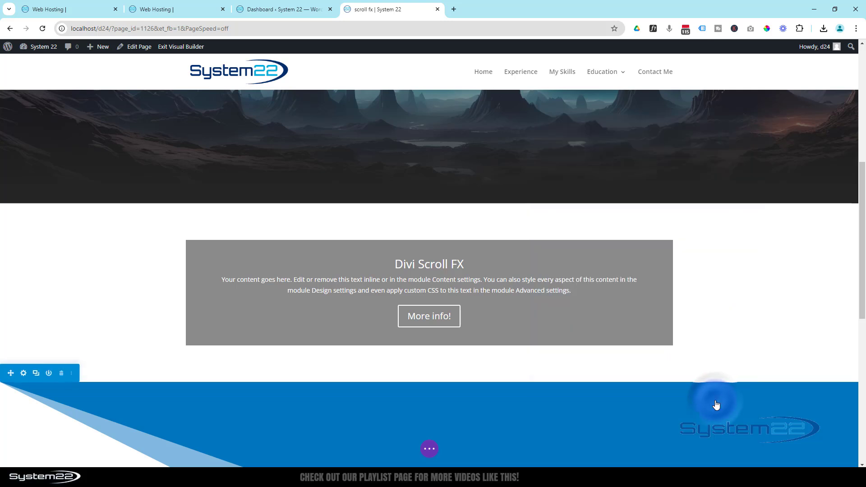
{"action": "mouse_move", "coordinate": [28, 218]}
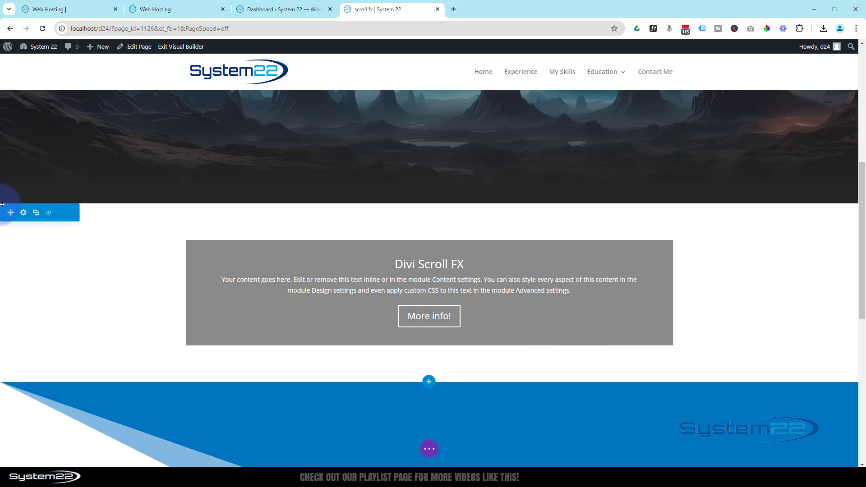
{"action": "left_click", "coordinate": [23, 217]}
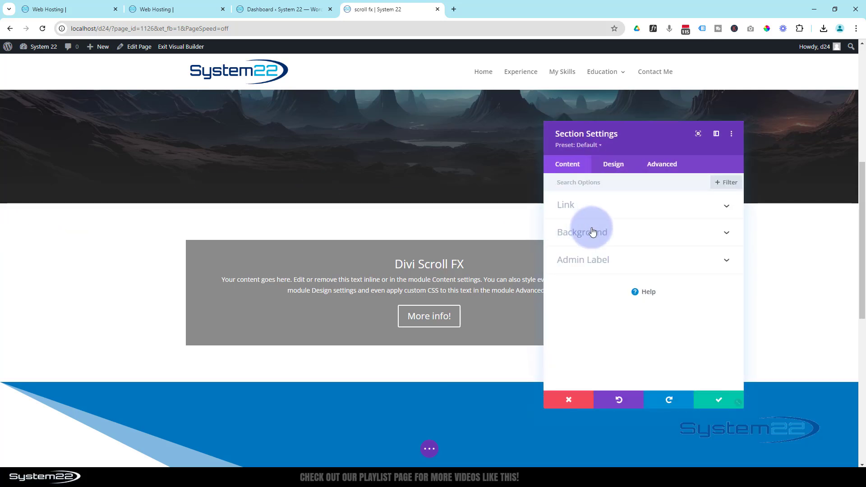
{"action": "left_click", "coordinate": [612, 238]}
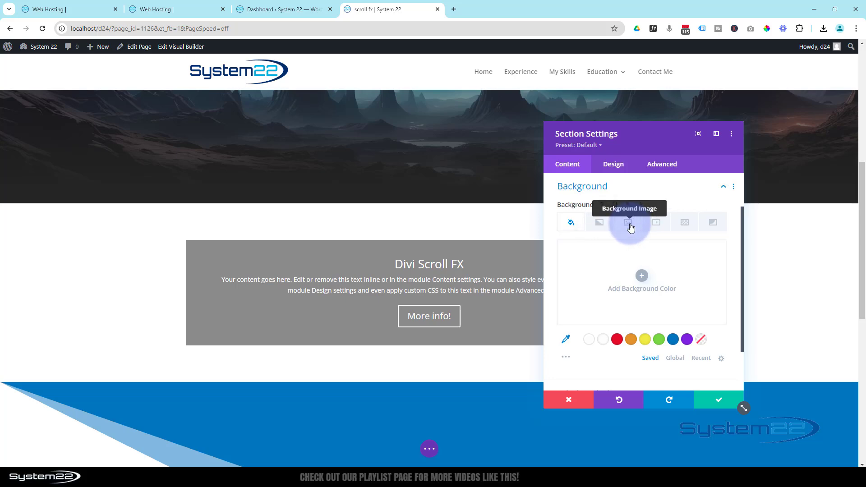
{"action": "left_click", "coordinate": [627, 224]}
{"action": "left_click", "coordinate": [648, 262]}
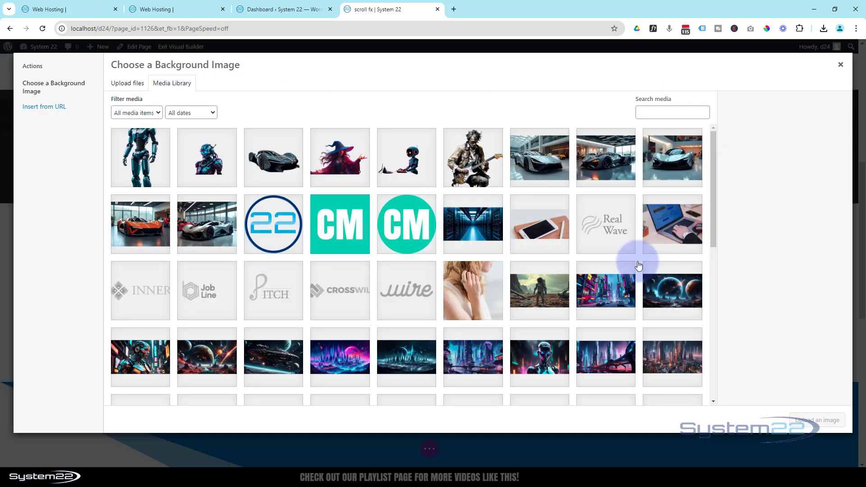
{"action": "left_click", "coordinate": [469, 222]}
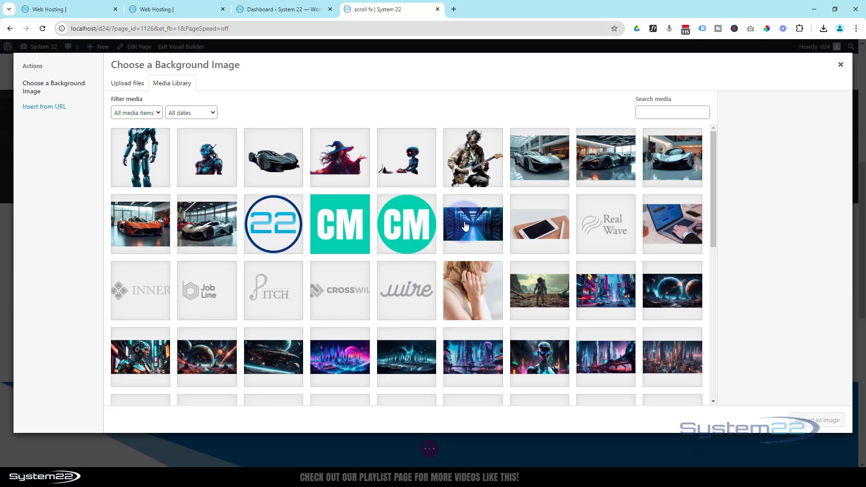
{"action": "left_click", "coordinate": [466, 225]}
{"action": "left_click", "coordinate": [770, 394]}
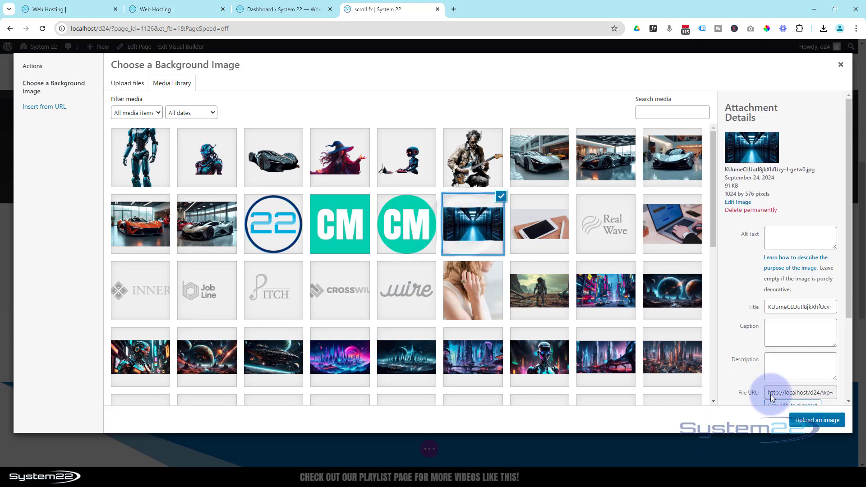
{"action": "left_click", "coordinate": [814, 420]}
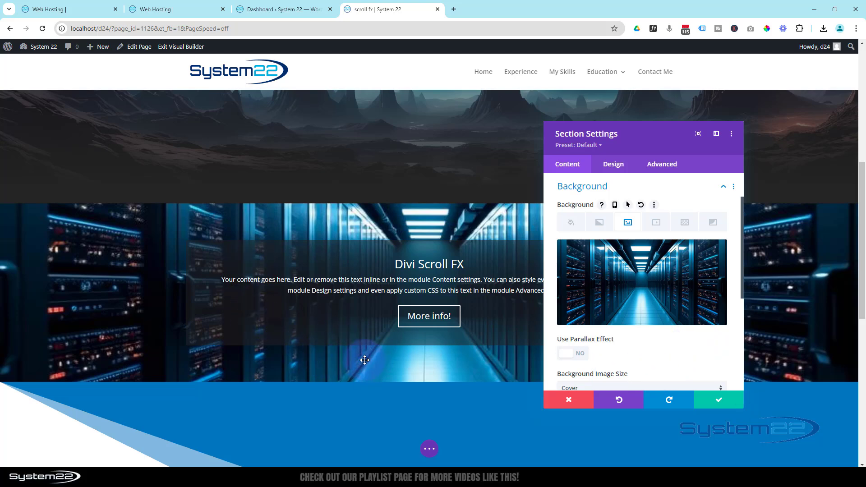
{"action": "left_click", "coordinate": [716, 402]}
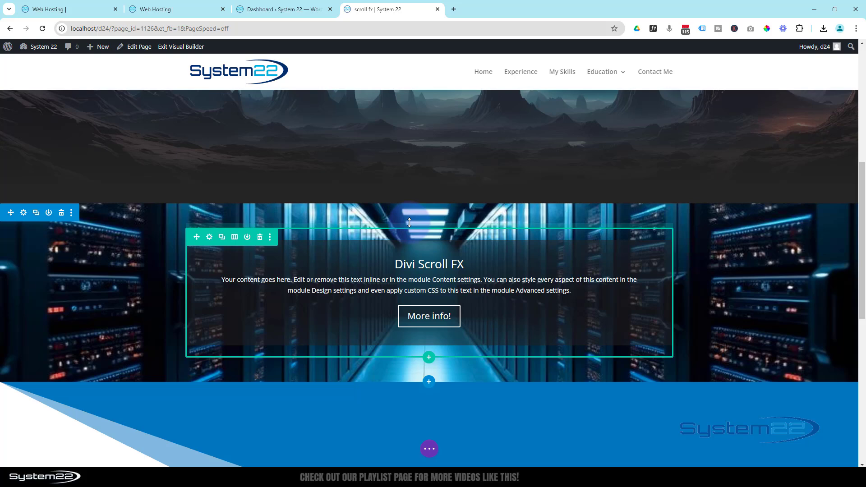
- Add the standing robot image from the Media Library as the row's background image
{"action": "left_click", "coordinate": [210, 239]}
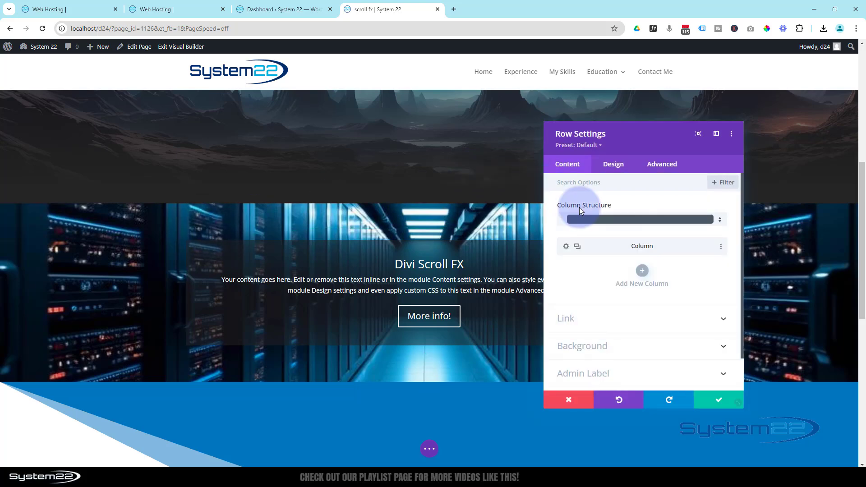
{"action": "left_click", "coordinate": [591, 346]}
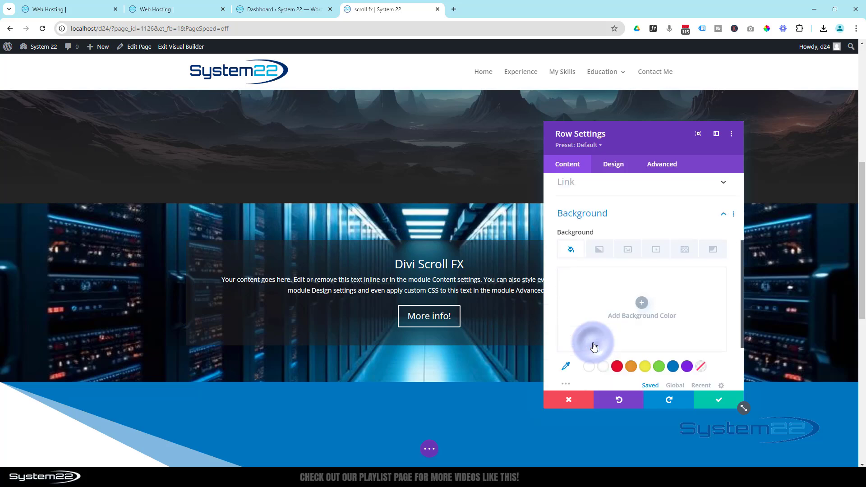
{"action": "left_click", "coordinate": [630, 243]}
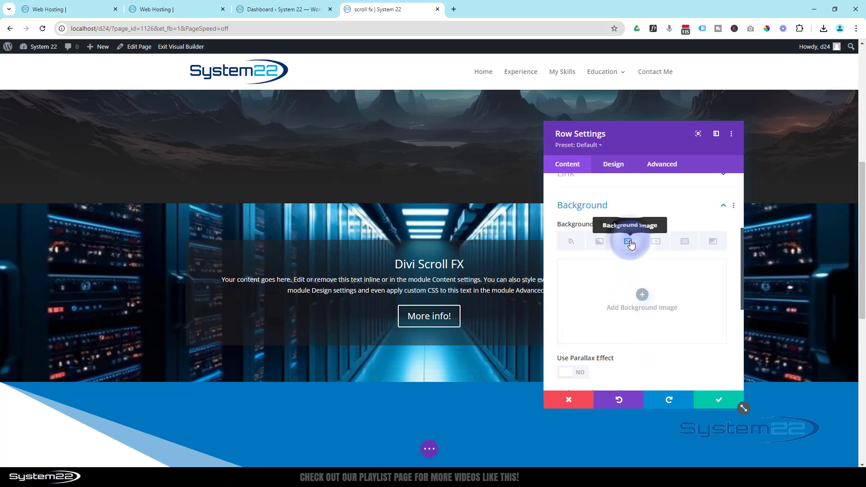
{"action": "left_click", "coordinate": [640, 301]}
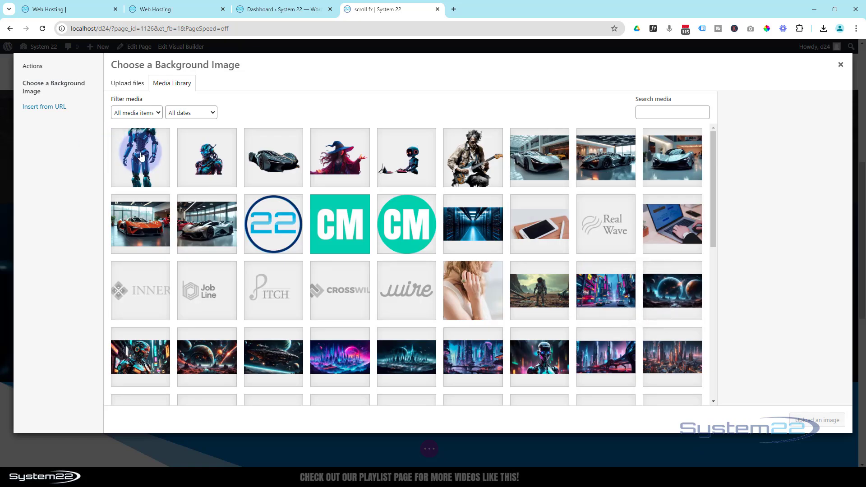
{"action": "left_click", "coordinate": [141, 155]}
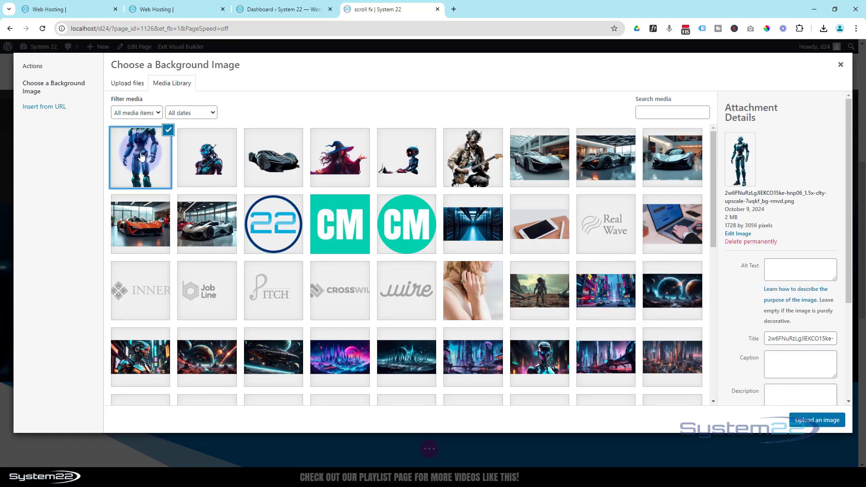
{"action": "left_click", "coordinate": [818, 422]}
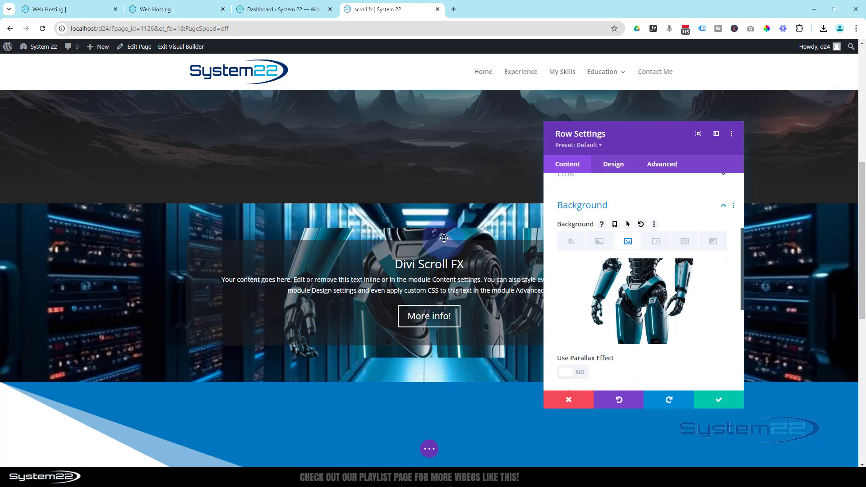
- Set the row's background image size to Fit
{"action": "mouse_move", "coordinate": [655, 310]}
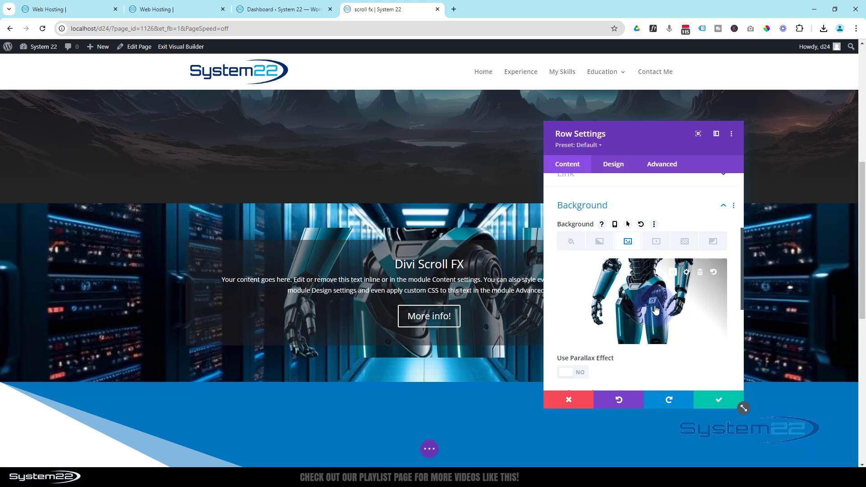
{"action": "scroll", "coordinate": [667, 305], "scroll_direction": "down", "scroll_amount": 2}
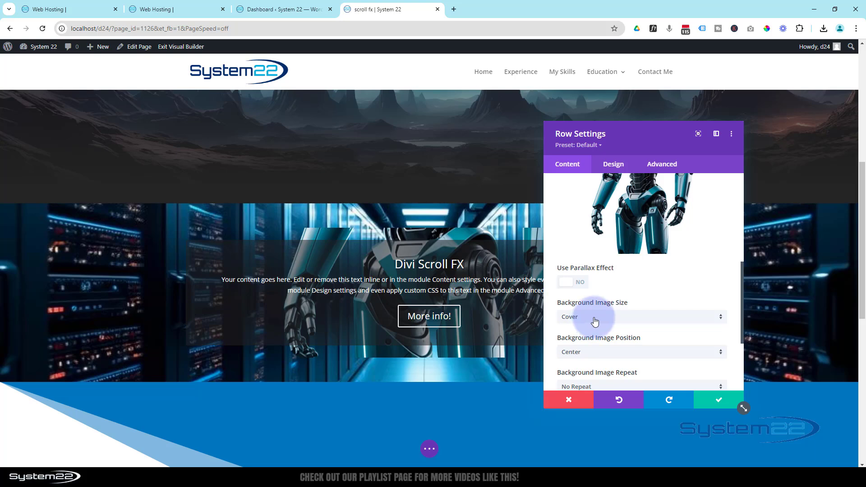
{"action": "left_click", "coordinate": [594, 321]}
{"action": "left_click", "coordinate": [586, 344]}
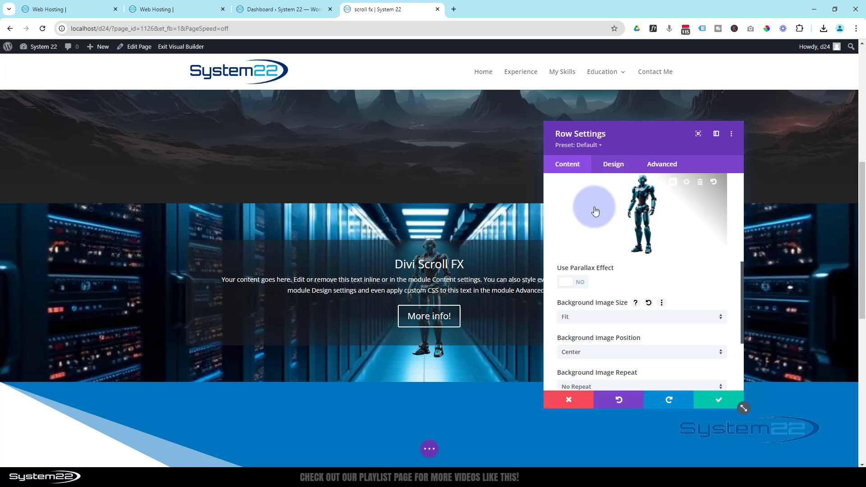
- Give the row 30vh top padding, link top and bottom, and change bottom to 40vh
{"action": "left_click", "coordinate": [618, 169]}
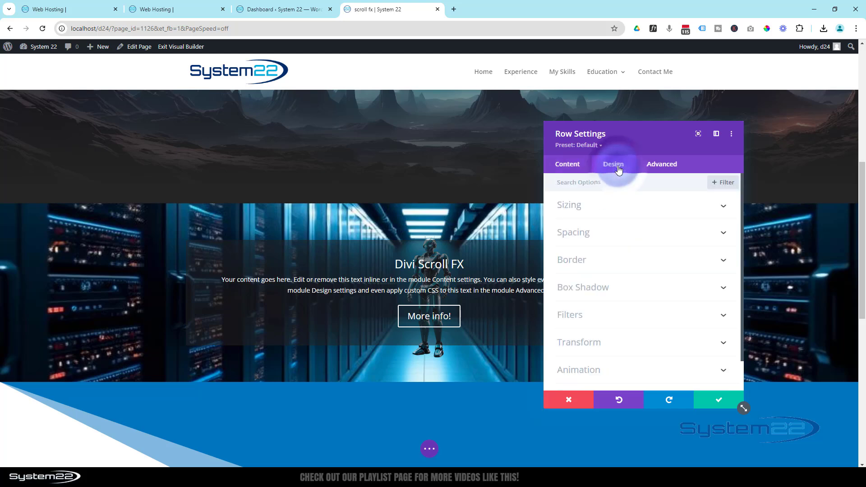
{"action": "left_click", "coordinate": [621, 242]}
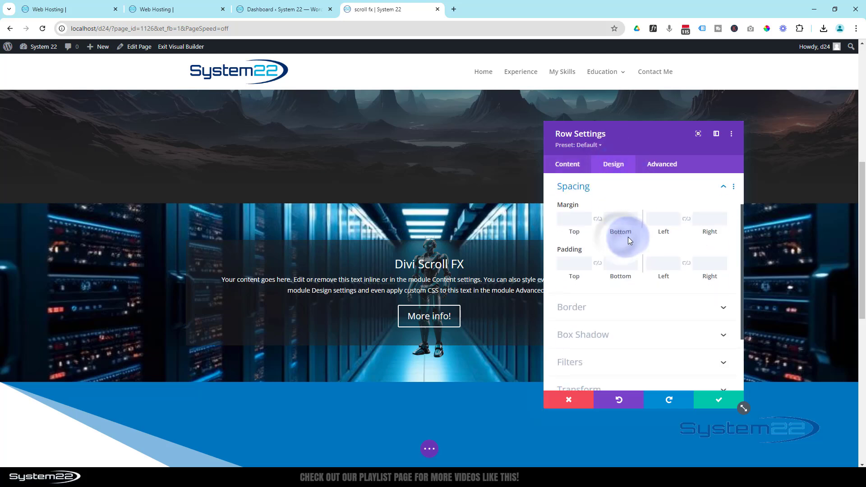
{"action": "left_click", "coordinate": [573, 264]}
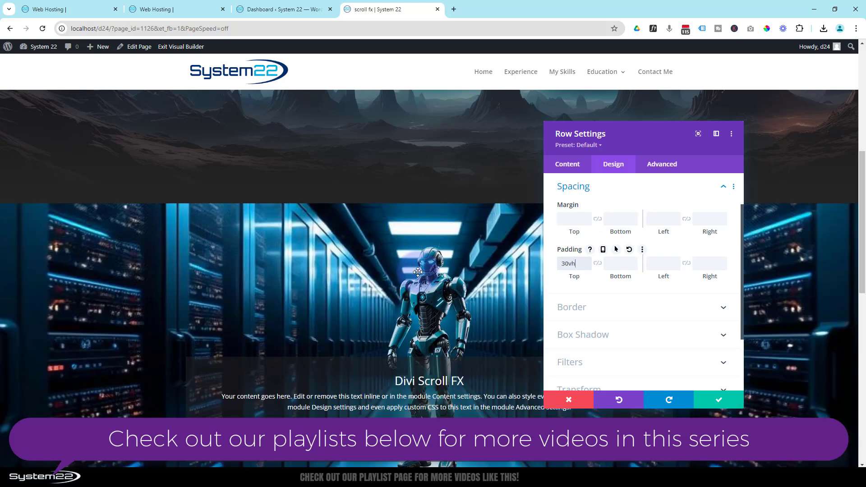
{"action": "scroll", "coordinate": [406, 300], "scroll_direction": "down", "scroll_amount": 3}
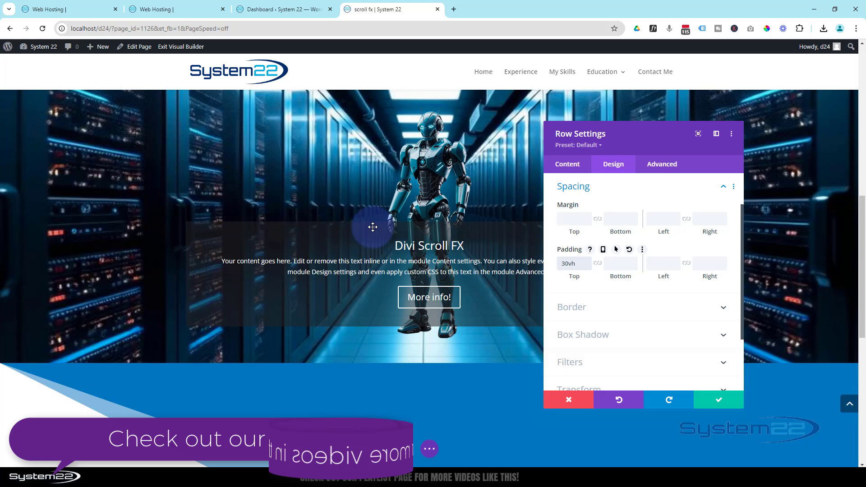
{"action": "left_click", "coordinate": [598, 264]}
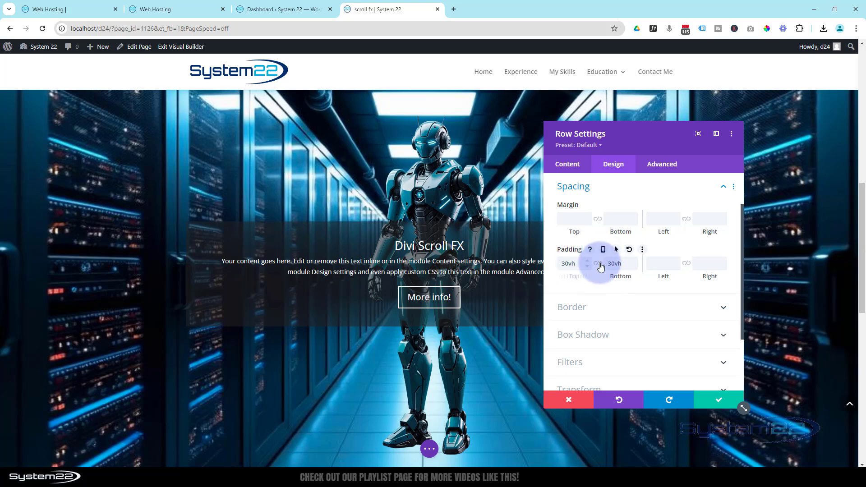
{"action": "left_click_drag", "start_coordinate": [609, 263], "coordinate": [612, 265]}
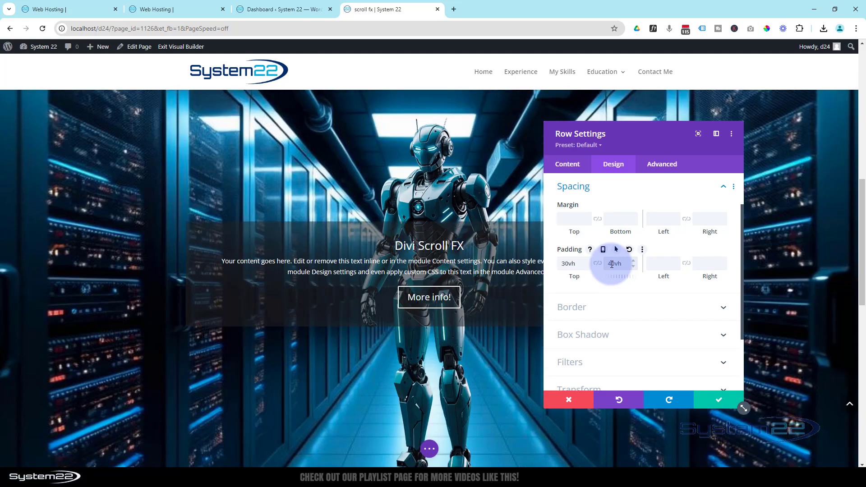
{"action": "scroll", "coordinate": [176, 307], "scroll_direction": "up", "scroll_amount": 1}
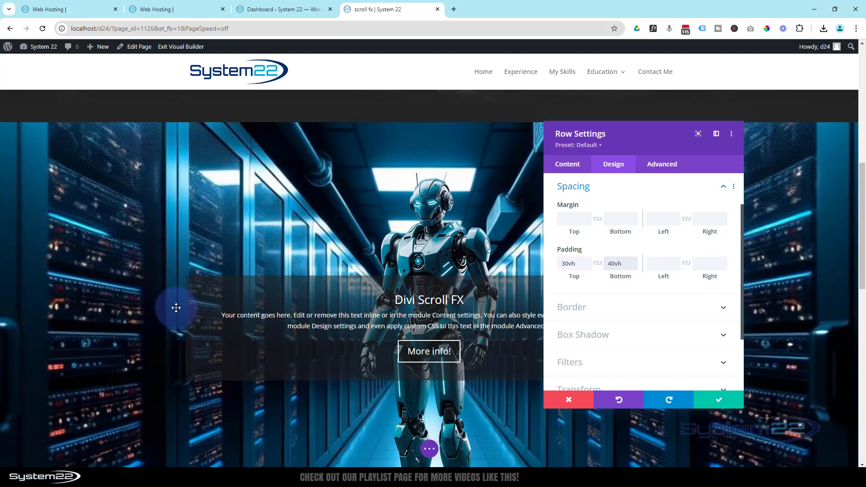
{"action": "scroll", "coordinate": [176, 308], "scroll_direction": "down", "scroll_amount": 1}
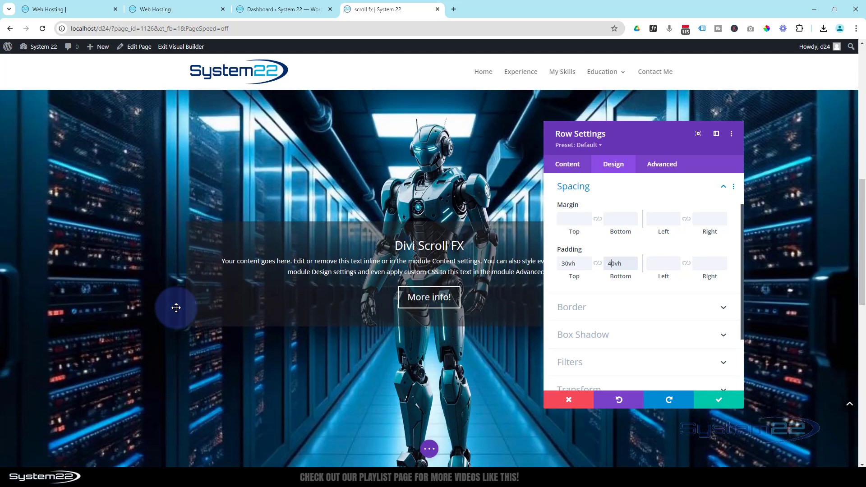
{"action": "scroll", "coordinate": [176, 307], "scroll_direction": "up", "scroll_amount": 2}
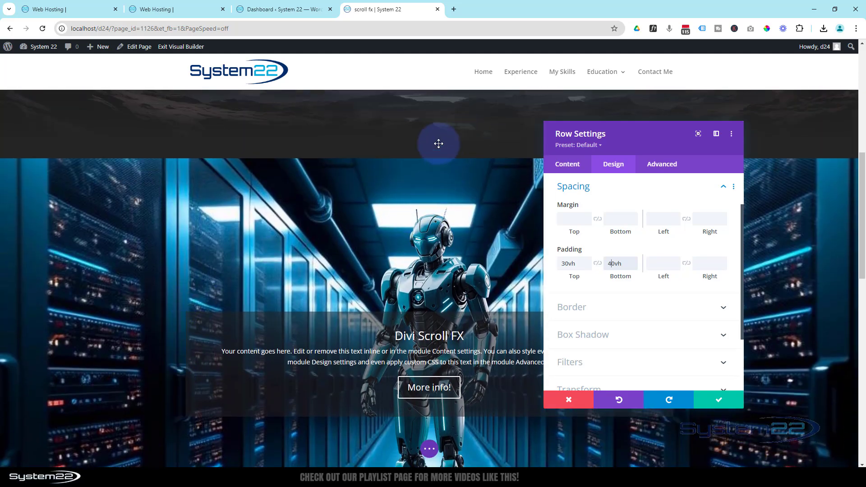
{"action": "scroll", "coordinate": [376, 196], "scroll_direction": "down", "scroll_amount": 2}
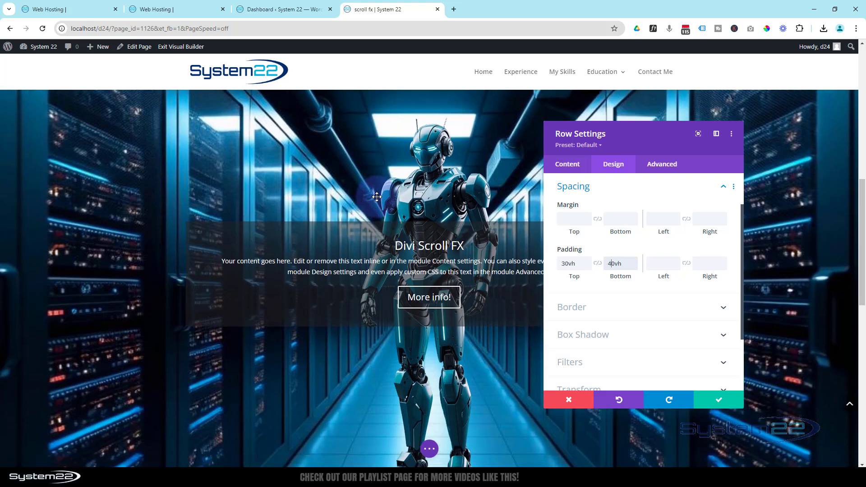
- Save the row padding, then set the server-room section's top padding to 0px and save
{"action": "left_click", "coordinate": [720, 404]}
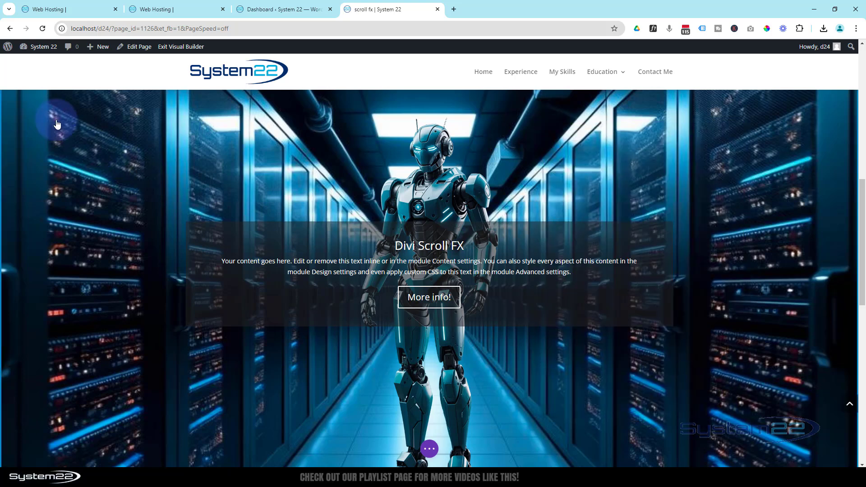
{"action": "scroll", "coordinate": [180, 166], "scroll_direction": "up", "scroll_amount": 1}
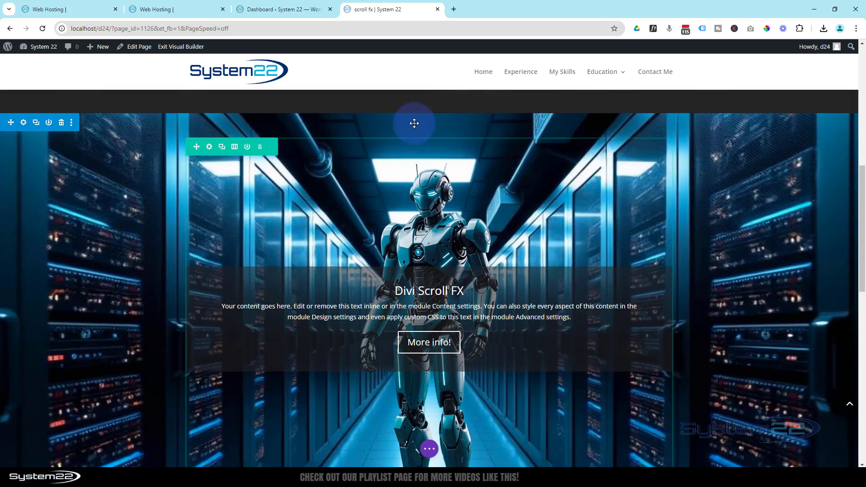
{"action": "left_click", "coordinate": [24, 122]}
{"action": "left_click", "coordinate": [612, 165]}
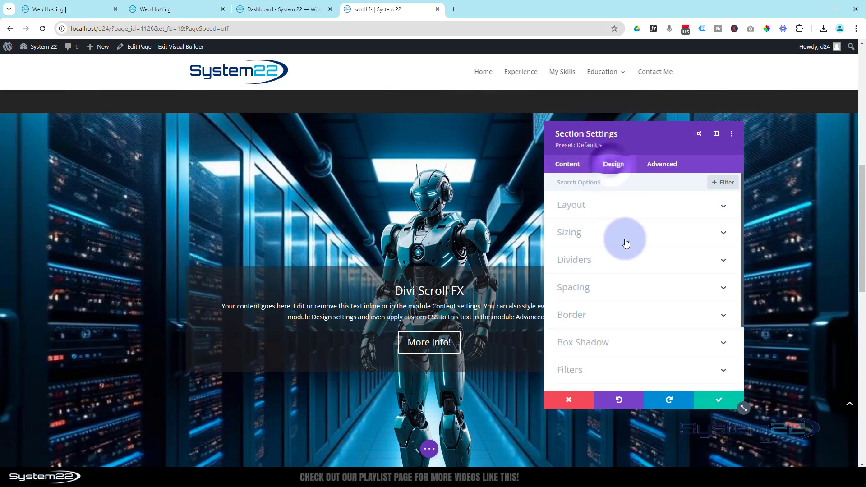
{"action": "left_click", "coordinate": [613, 287]}
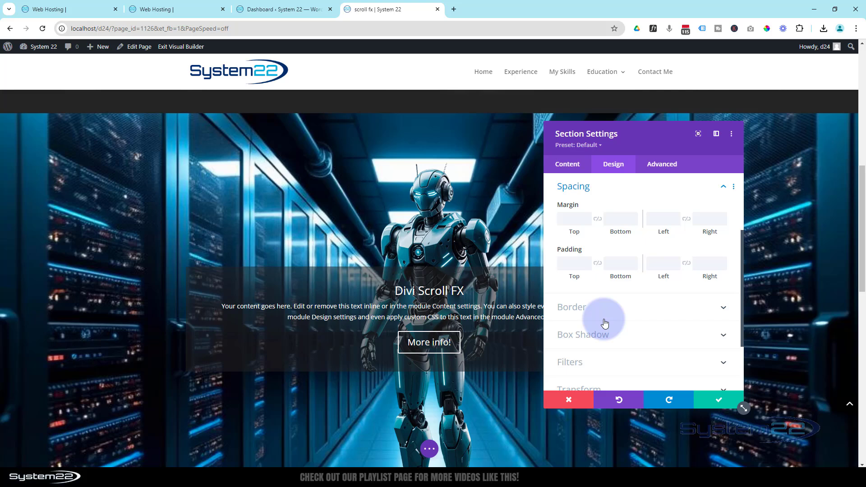
{"action": "left_click", "coordinate": [574, 266]}
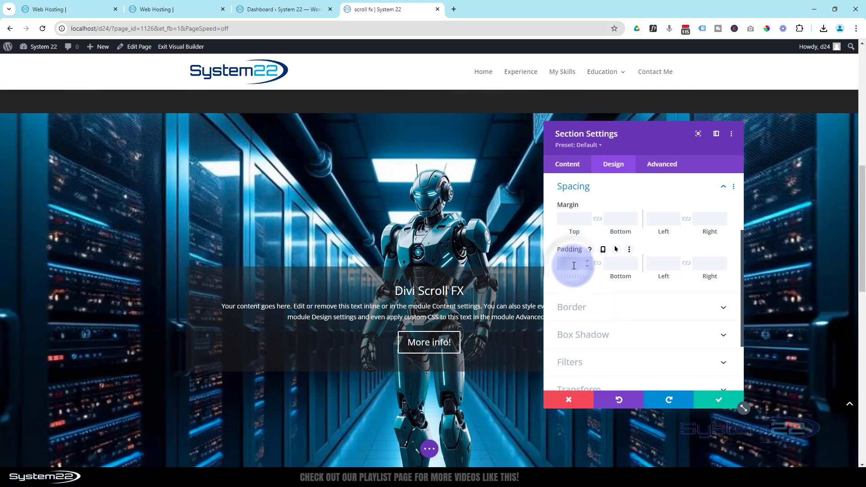
{"action": "type", "text": "0"}
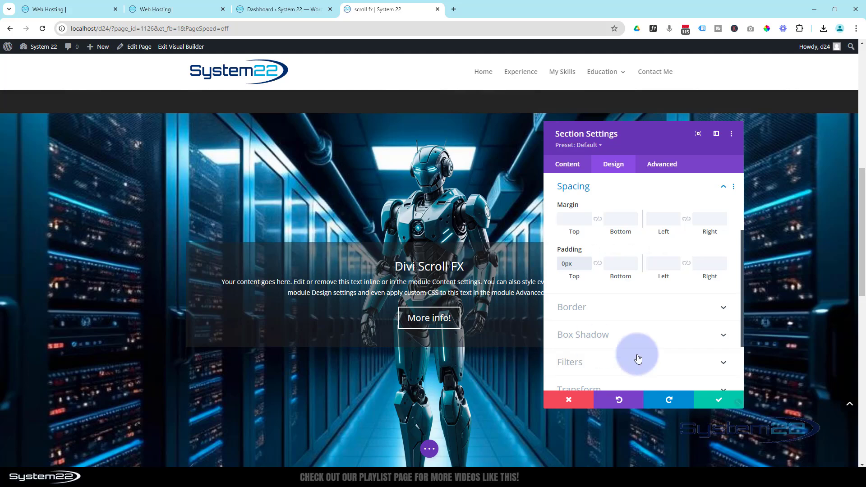
{"action": "left_click", "coordinate": [721, 403]}
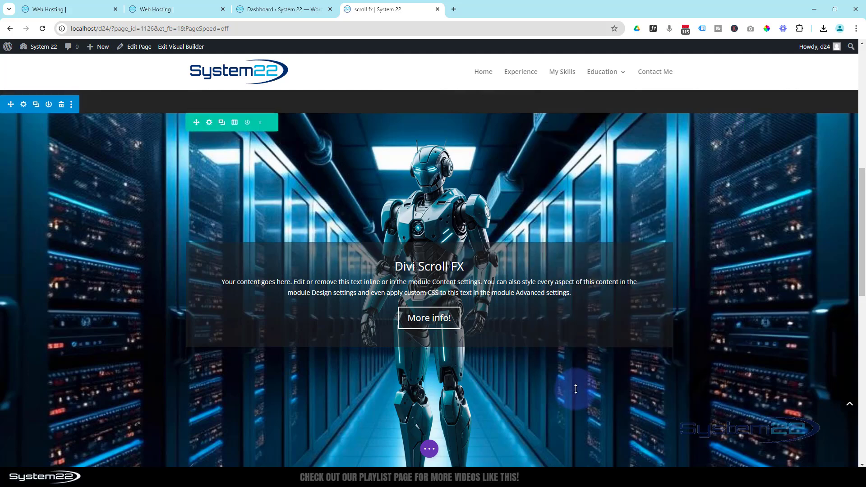
{"action": "scroll", "coordinate": [575, 387], "scroll_direction": "down", "scroll_amount": 2}
{"action": "scroll", "coordinate": [576, 387], "scroll_direction": "up", "scroll_amount": 6}
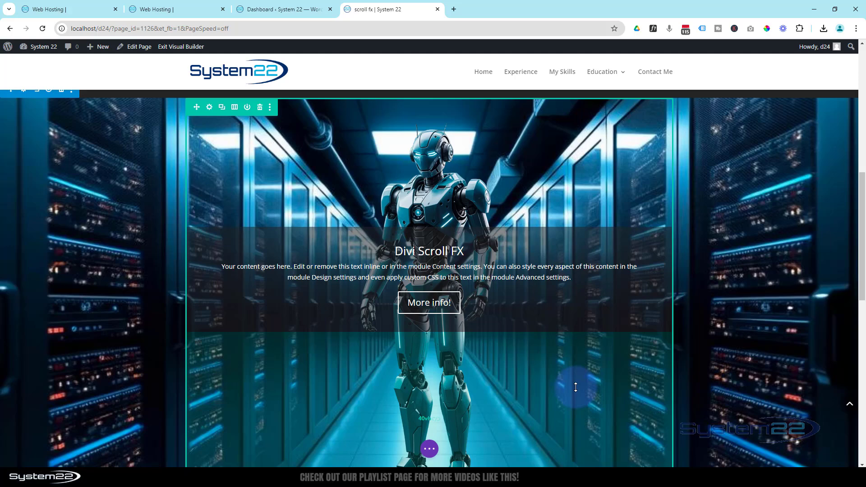
{"action": "scroll", "coordinate": [669, 257], "scroll_direction": "up", "scroll_amount": 3}
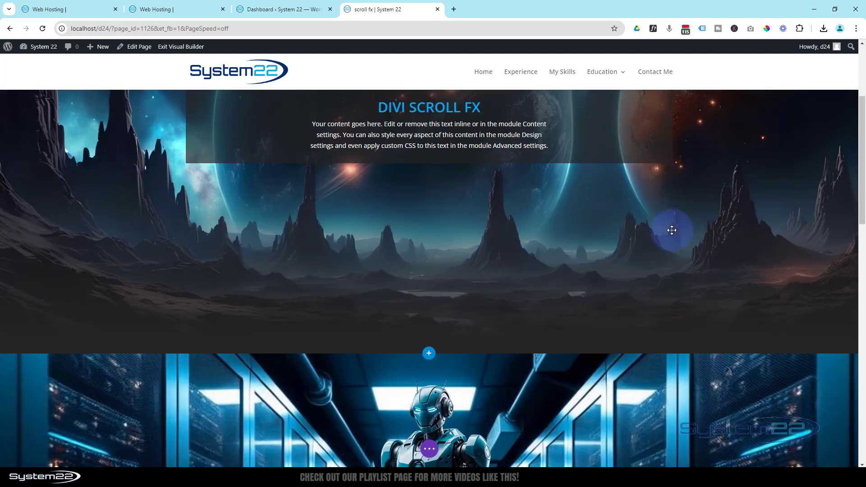
{"action": "scroll", "coordinate": [671, 230], "scroll_direction": "down", "scroll_amount": 2}
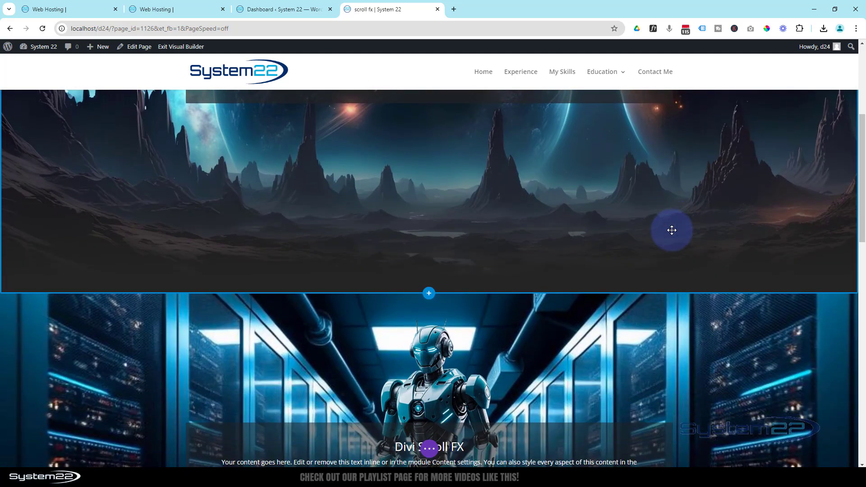
{"action": "scroll", "coordinate": [671, 230], "scroll_direction": "down", "scroll_amount": 4}
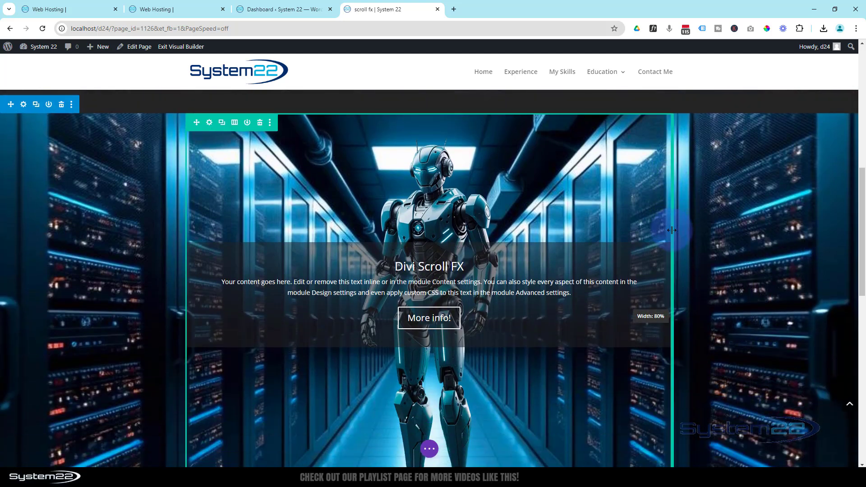
{"action": "scroll", "coordinate": [672, 230], "scroll_direction": "down", "scroll_amount": 1}
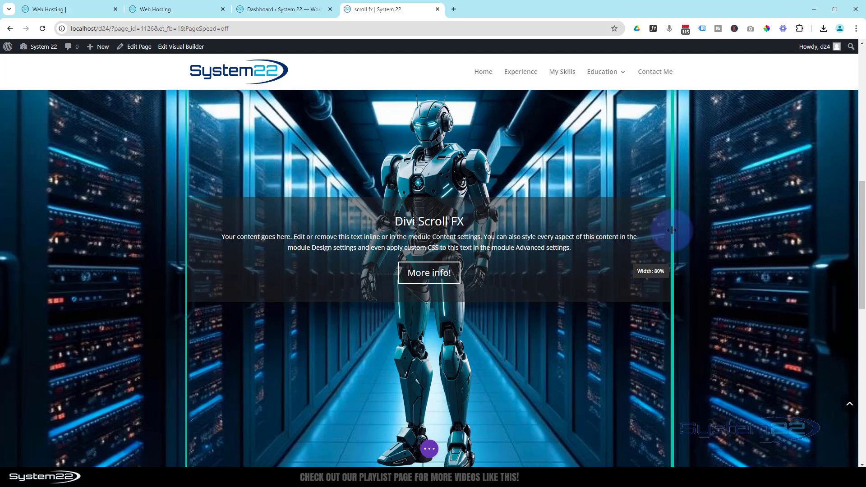
{"action": "scroll", "coordinate": [671, 230], "scroll_direction": "down", "scroll_amount": 5}
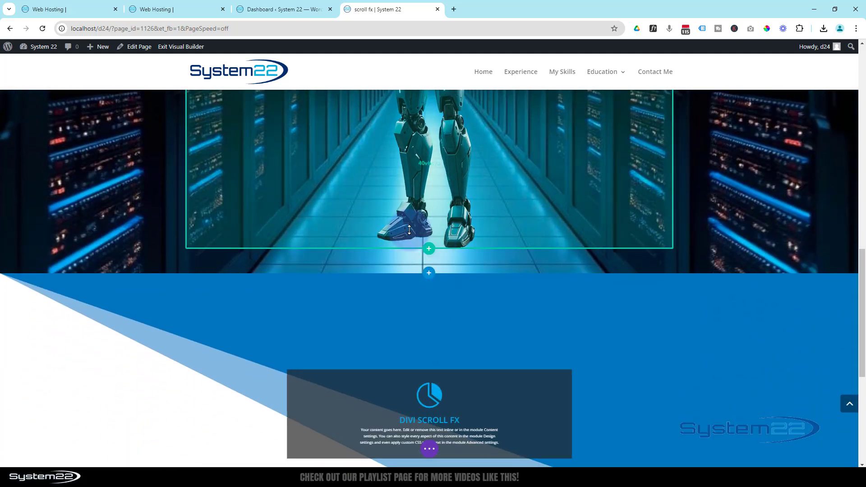
{"action": "scroll", "coordinate": [518, 221], "scroll_direction": "up", "scroll_amount": 5}
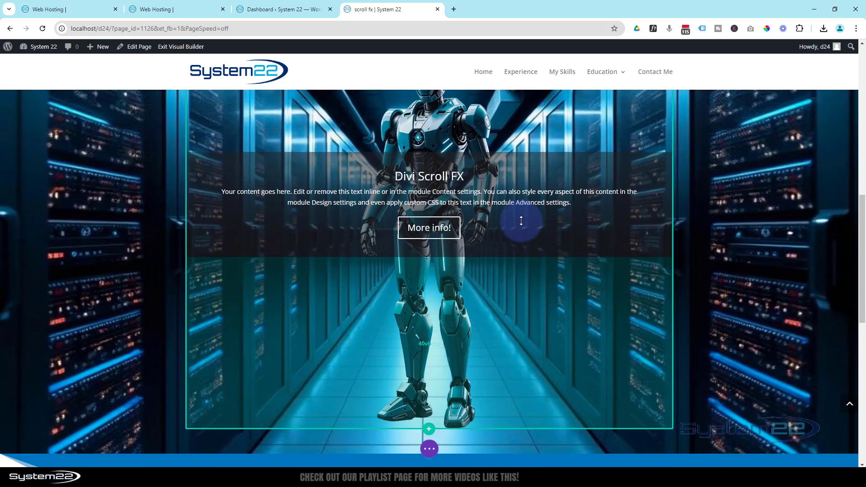
{"action": "scroll", "coordinate": [521, 221], "scroll_direction": "up", "scroll_amount": 2}
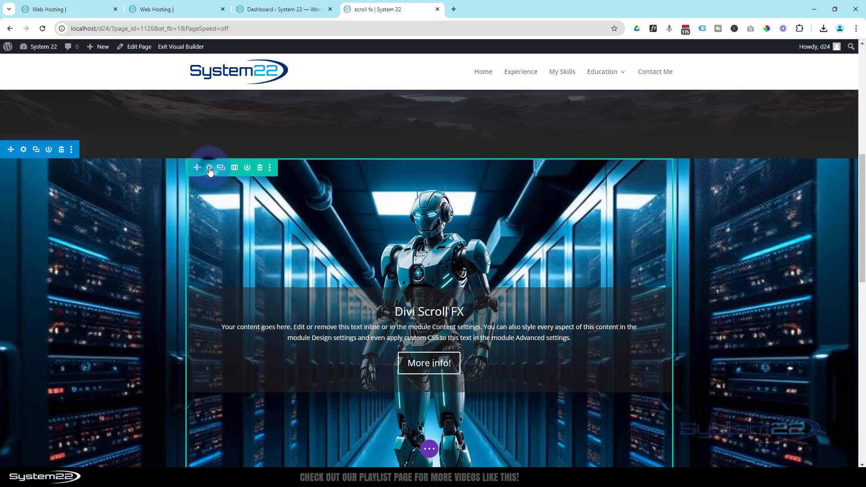
- Enable the Scaling Up and Down scroll effect on the robot row with 0% starting scale
{"action": "left_click", "coordinate": [209, 168]}
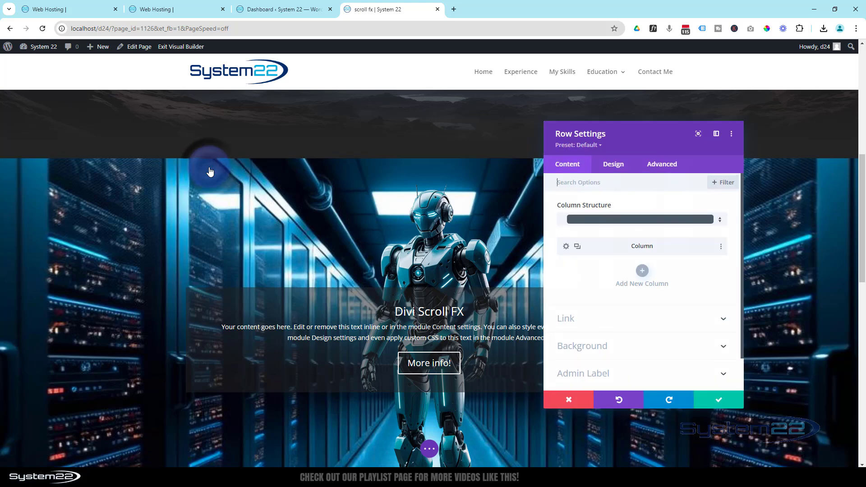
{"action": "left_click", "coordinate": [672, 166]}
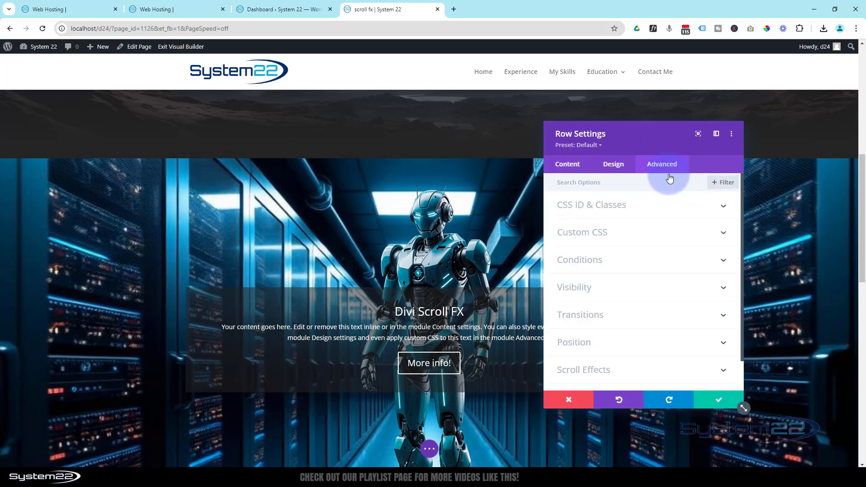
{"action": "left_click", "coordinate": [608, 374]}
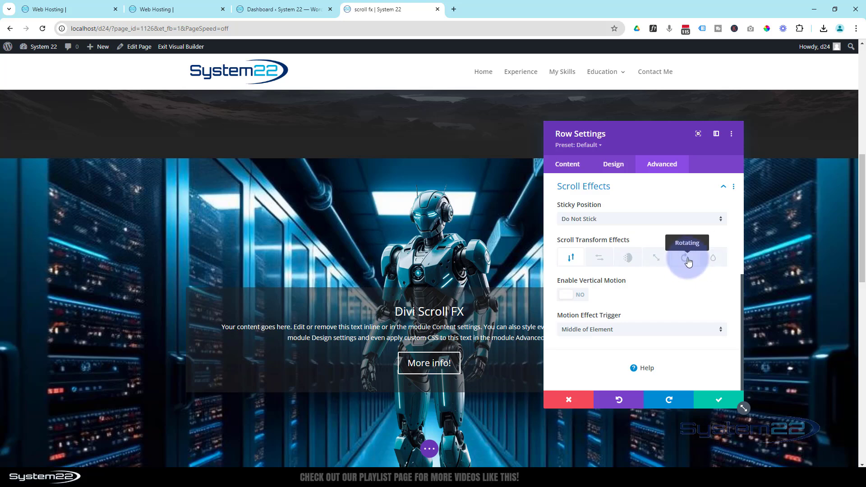
{"action": "left_click", "coordinate": [658, 261]}
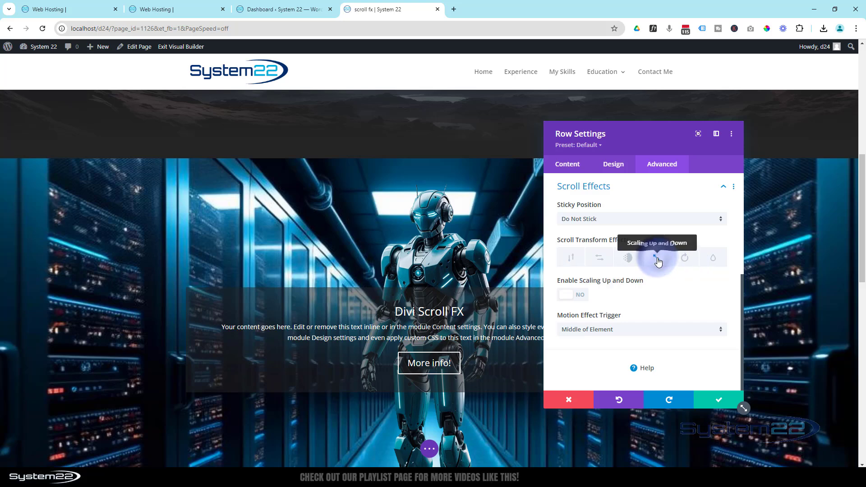
{"action": "left_click", "coordinate": [578, 297]}
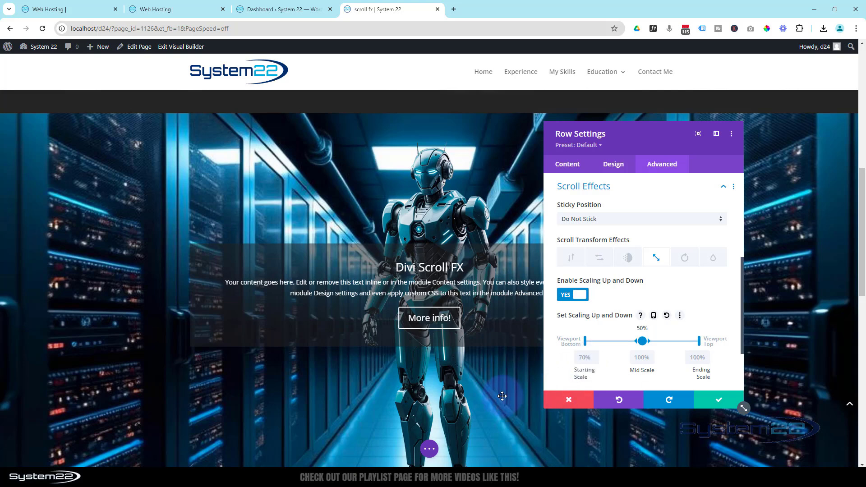
{"action": "scroll", "coordinate": [499, 387], "scroll_direction": "down", "scroll_amount": 5}
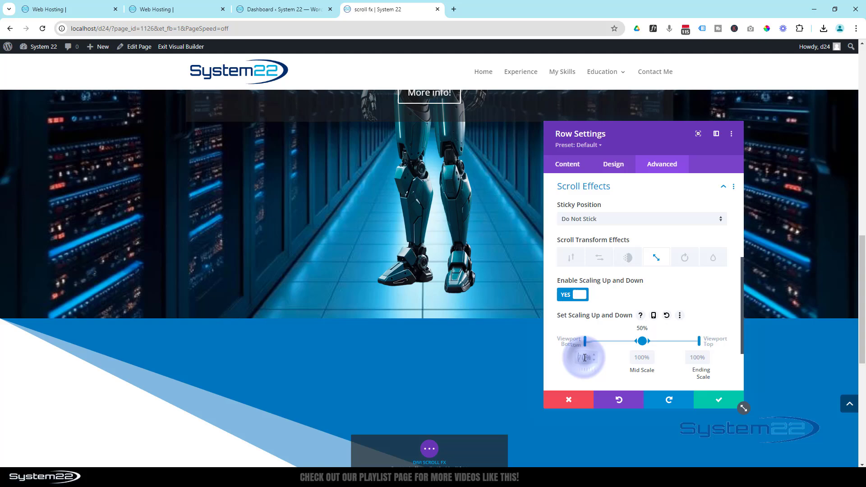
{"action": "type", "text": "0"}
{"action": "scroll", "coordinate": [448, 309], "scroll_direction": "up", "scroll_amount": 5}
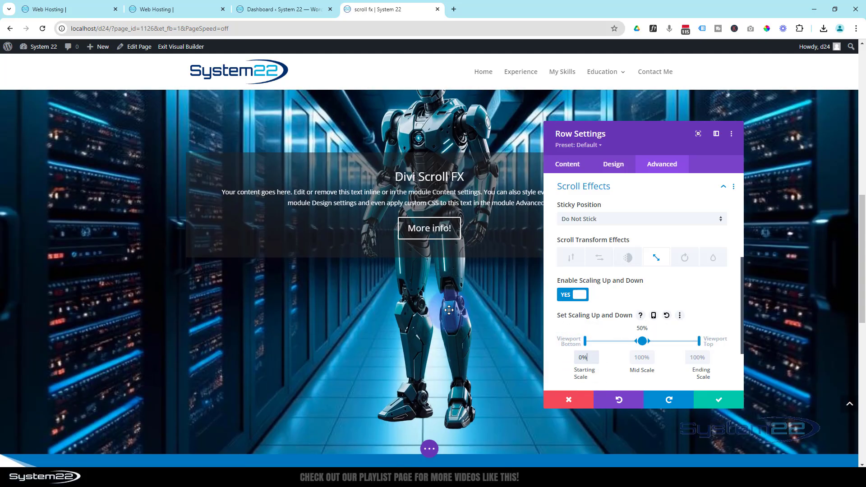
{"action": "scroll", "coordinate": [448, 309], "scroll_direction": "up", "scroll_amount": 1}
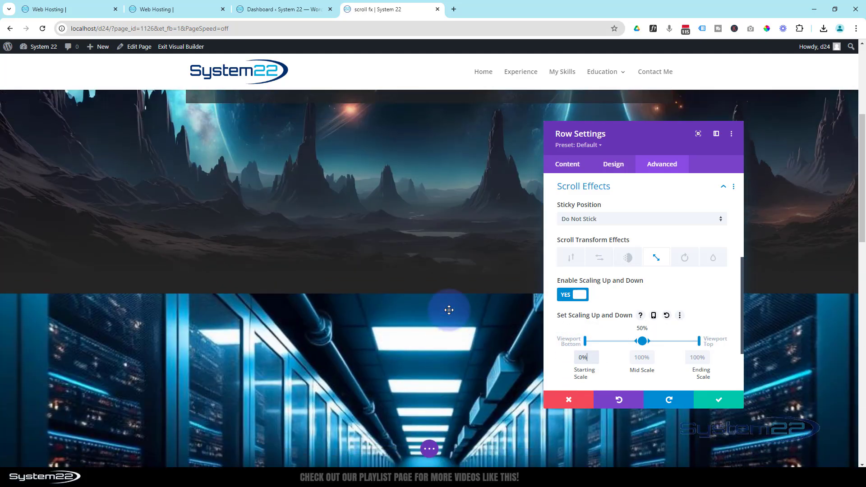
{"action": "scroll", "coordinate": [449, 310], "scroll_direction": "down", "scroll_amount": 4}
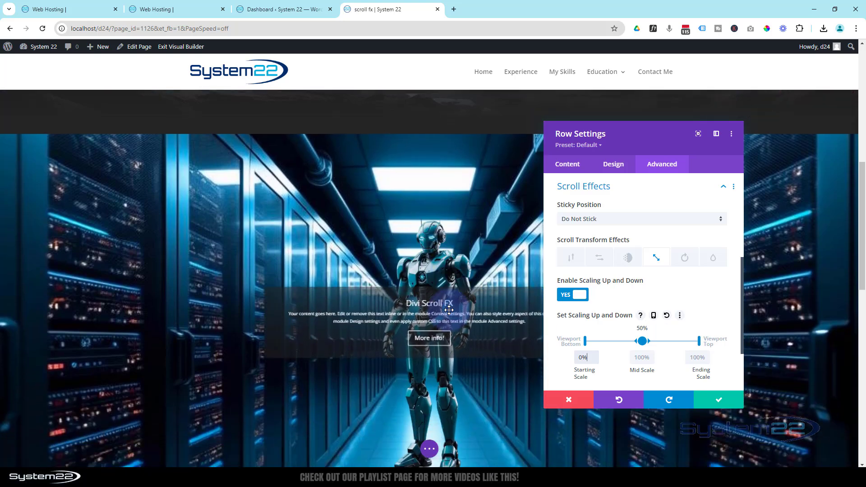
{"action": "scroll", "coordinate": [449, 313], "scroll_direction": "down", "scroll_amount": 1}
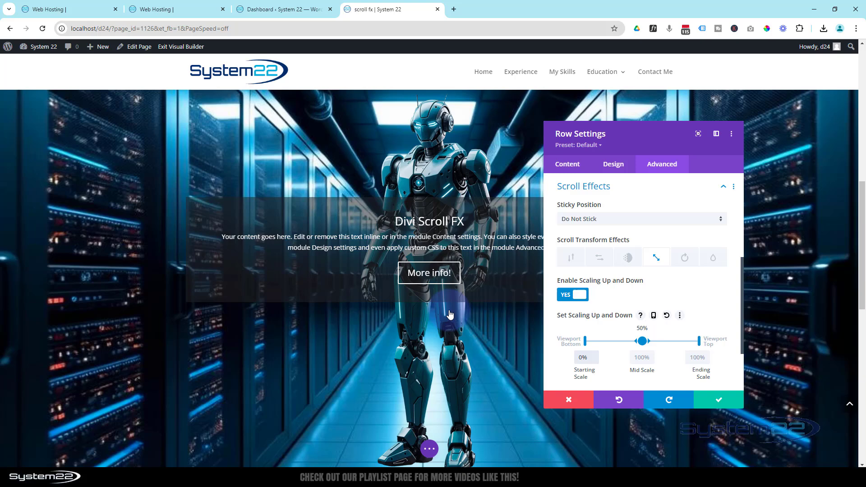
{"action": "scroll", "coordinate": [449, 314], "scroll_direction": "down", "scroll_amount": 3}
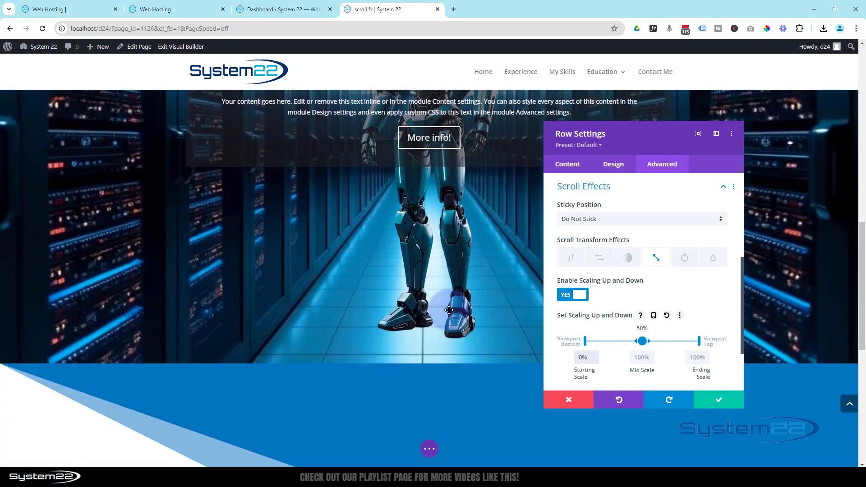
{"action": "scroll", "coordinate": [448, 310], "scroll_direction": "up", "scroll_amount": 5}
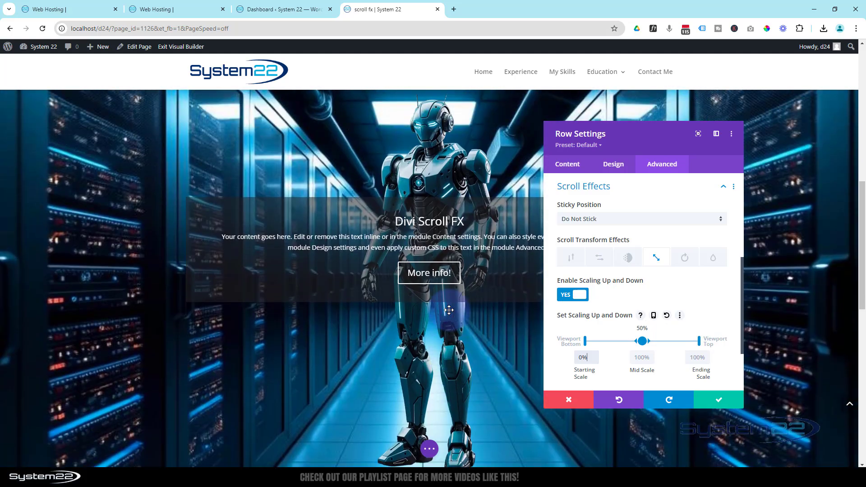
{"action": "scroll", "coordinate": [448, 309], "scroll_direction": "down", "scroll_amount": 4}
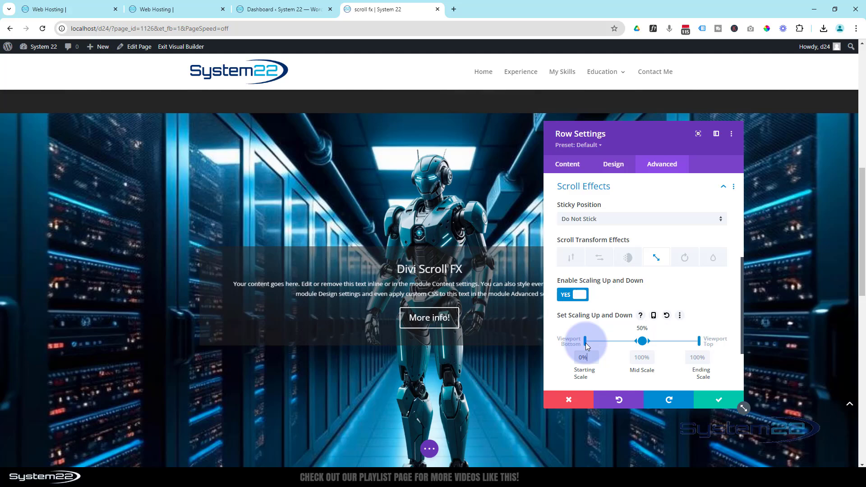
- Start scaling at 20% and reach 100% mid scale at 60% of the viewport, previewing by scrolling
{"action": "left_click_drag", "start_coordinate": [585, 341], "coordinate": [609, 340]}
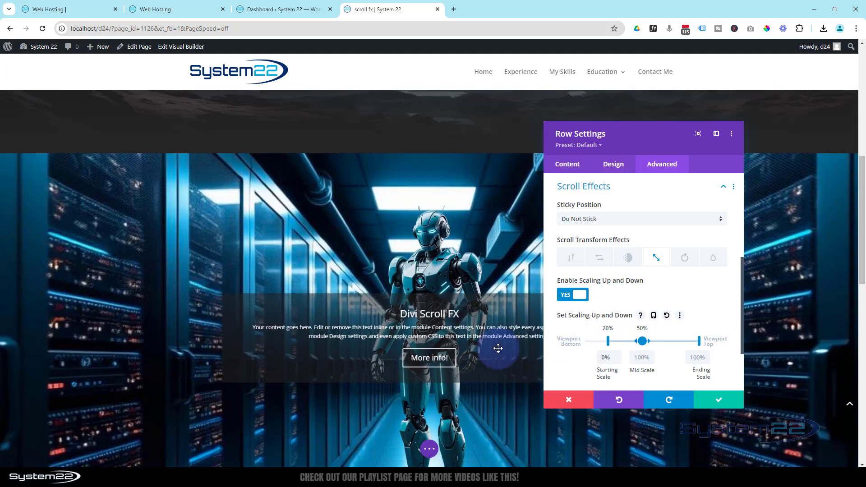
{"action": "scroll", "coordinate": [499, 349], "scroll_direction": "up", "scroll_amount": 3}
{"action": "scroll", "coordinate": [497, 348], "scroll_direction": "down", "scroll_amount": 3}
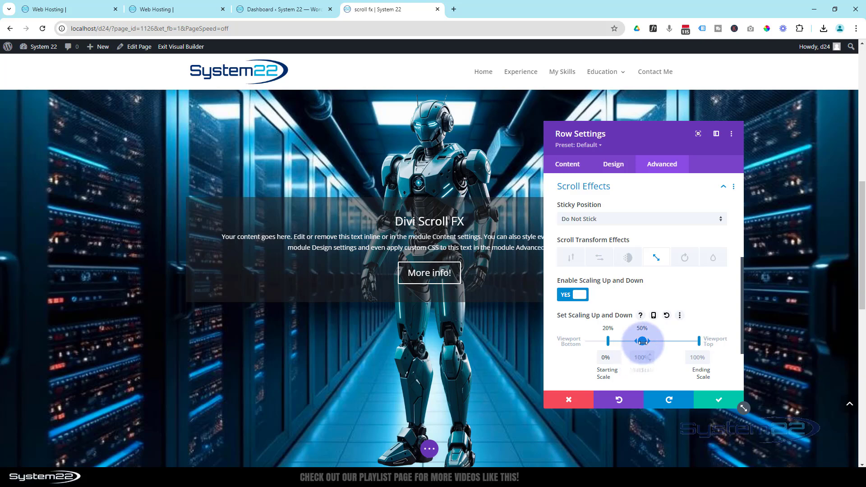
{"action": "mouse_move", "coordinate": [644, 339]}
{"action": "left_mouse_down"}
{"action": "mouse_move", "coordinate": [653, 341]}
{"action": "mouse_move", "coordinate": [631, 342]}
{"action": "left_mouse_up"}
{"action": "scroll", "coordinate": [319, 363], "scroll_direction": "up", "scroll_amount": 5}
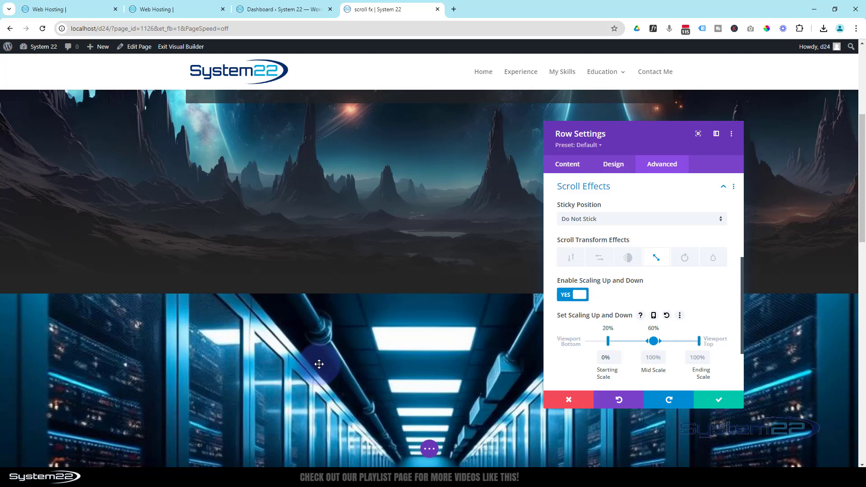
{"action": "scroll", "coordinate": [319, 364], "scroll_direction": "down", "scroll_amount": 3}
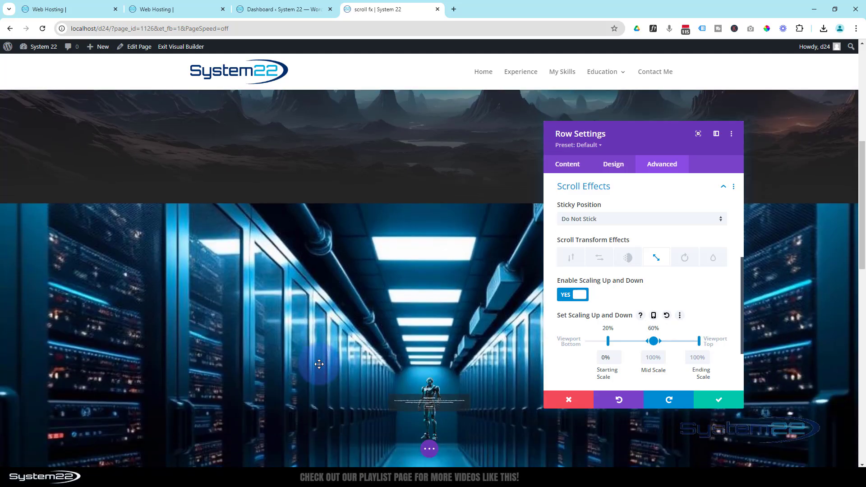
{"action": "scroll", "coordinate": [318, 363], "scroll_direction": "down", "scroll_amount": 3}
{"action": "scroll", "coordinate": [318, 363], "scroll_direction": "down", "scroll_amount": 3}
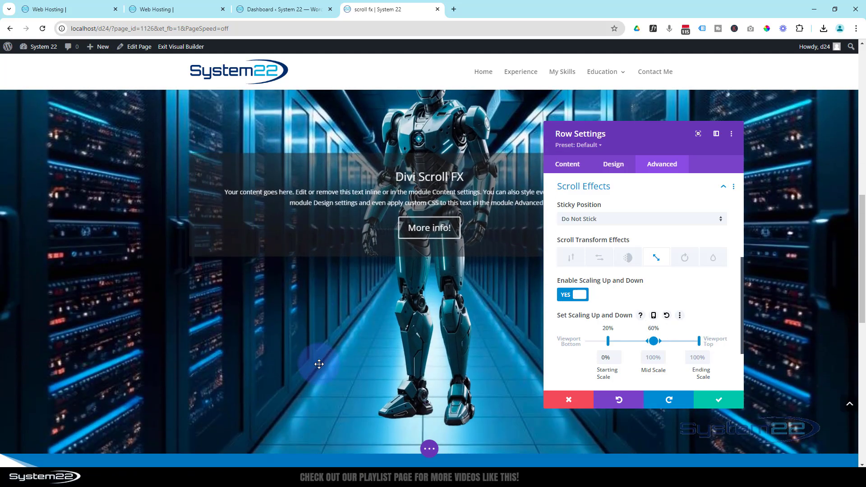
{"action": "scroll", "coordinate": [319, 363], "scroll_direction": "up", "scroll_amount": 5}
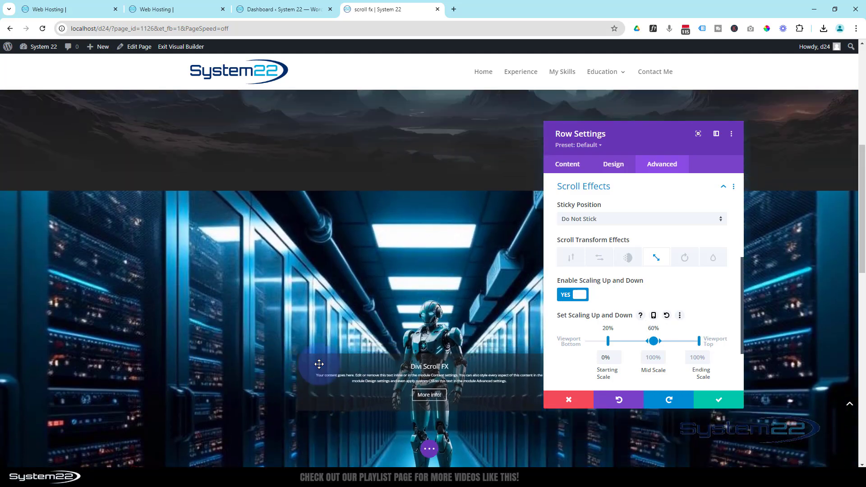
{"action": "scroll", "coordinate": [319, 363], "scroll_direction": "down", "scroll_amount": 5}
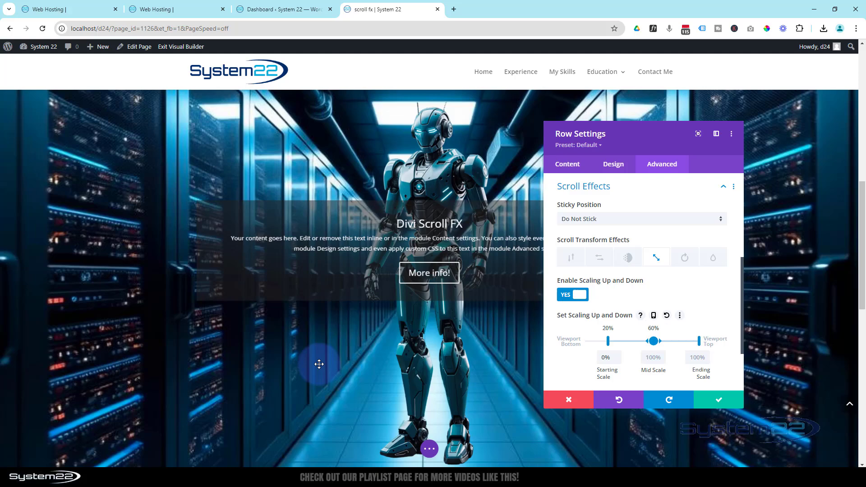
{"action": "scroll", "coordinate": [319, 364], "scroll_direction": "up", "scroll_amount": 5}
{"action": "scroll", "coordinate": [319, 363], "scroll_direction": "down", "scroll_amount": 5}
{"action": "scroll", "coordinate": [318, 363], "scroll_direction": "down", "scroll_amount": 3}
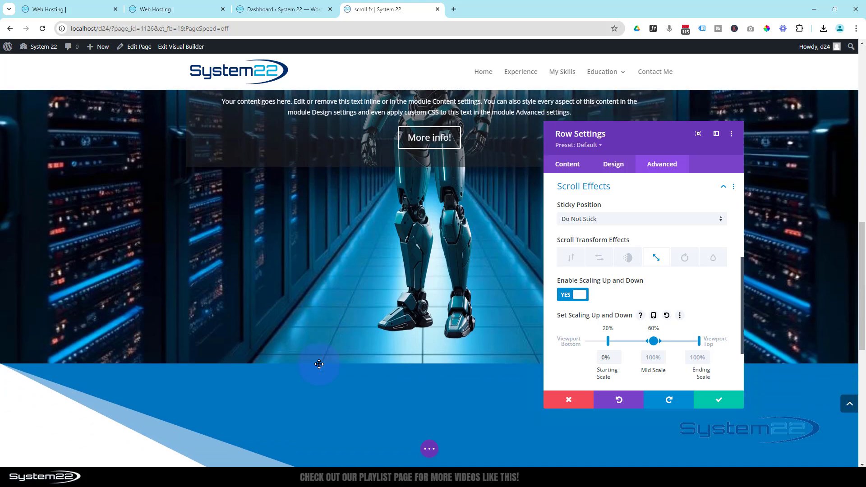
{"action": "scroll", "coordinate": [319, 363], "scroll_direction": "down", "scroll_amount": 1}
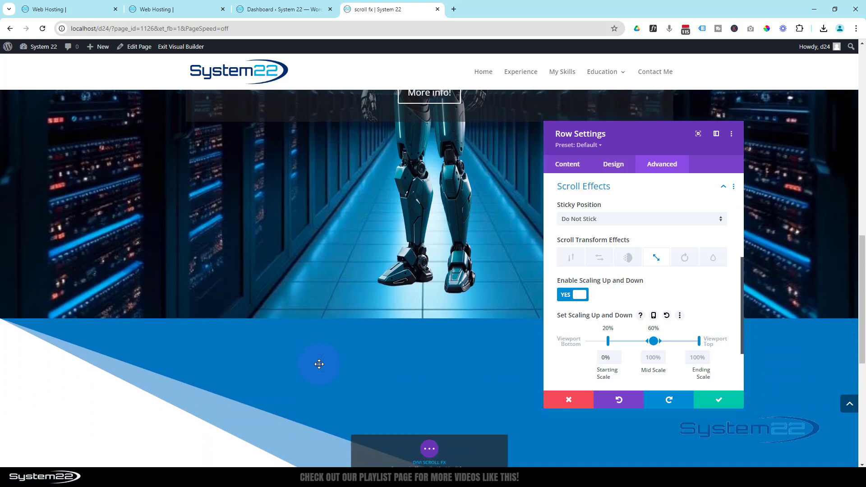
{"action": "scroll", "coordinate": [319, 363], "scroll_direction": "up", "scroll_amount": 4}
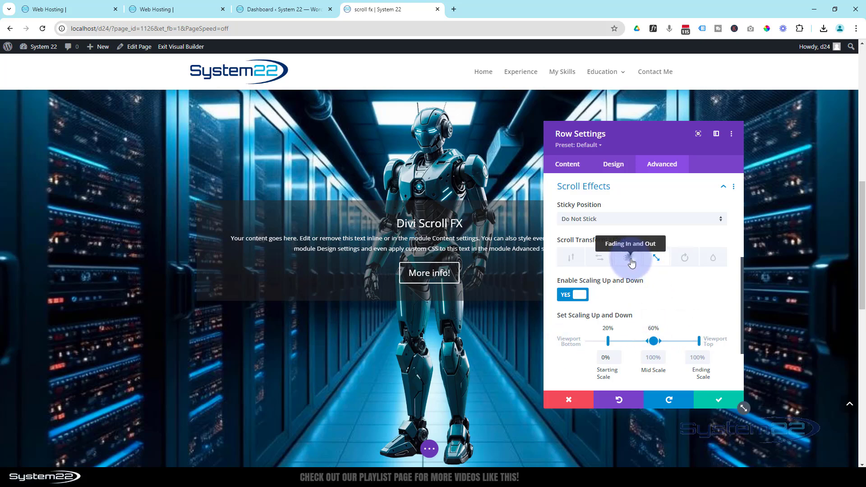
- Enable Fading In and Out on the robot row with 100% starting and 0% ending opacity
{"action": "left_click", "coordinate": [631, 260]}
{"action": "left_click", "coordinate": [579, 297]}
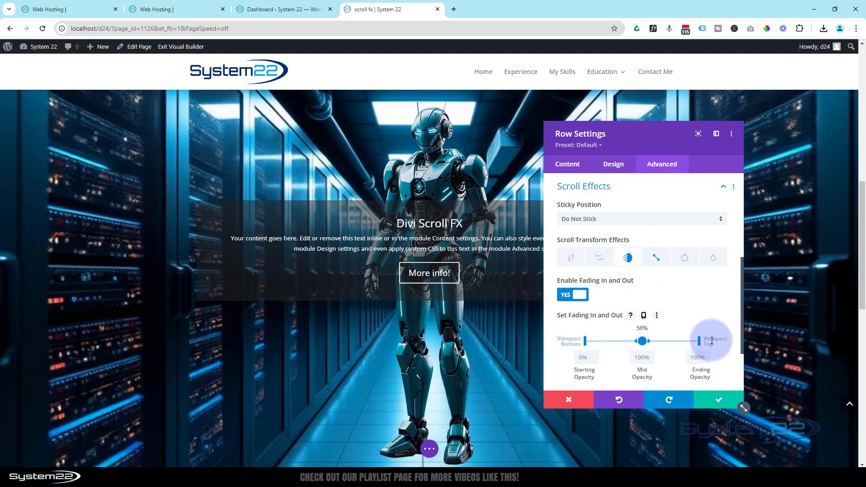
{"action": "scroll", "coordinate": [540, 305], "scroll_direction": "down", "scroll_amount": 7}
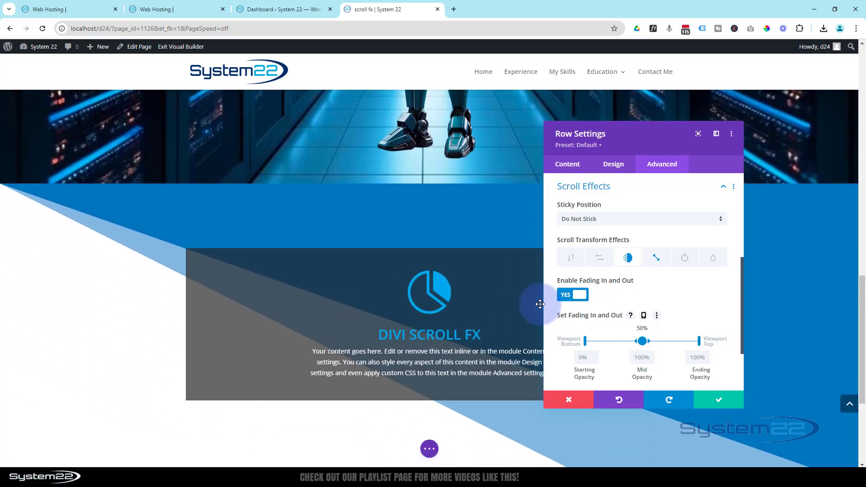
{"action": "scroll", "coordinate": [540, 304], "scroll_direction": "up", "scroll_amount": 7}
{"action": "scroll", "coordinate": [539, 304], "scroll_direction": "up", "scroll_amount": 4}
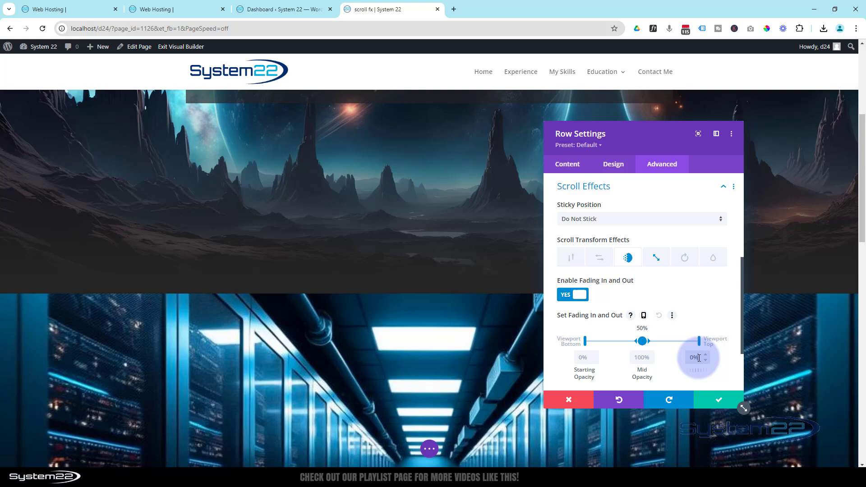
{"action": "left_click", "coordinate": [699, 359]}
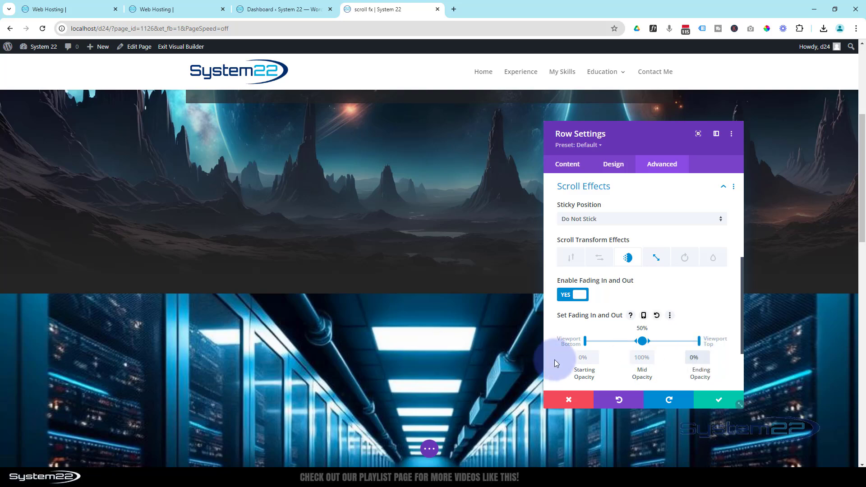
{"action": "double_click", "coordinate": [571, 356]}
{"action": "type", "text": "1"}
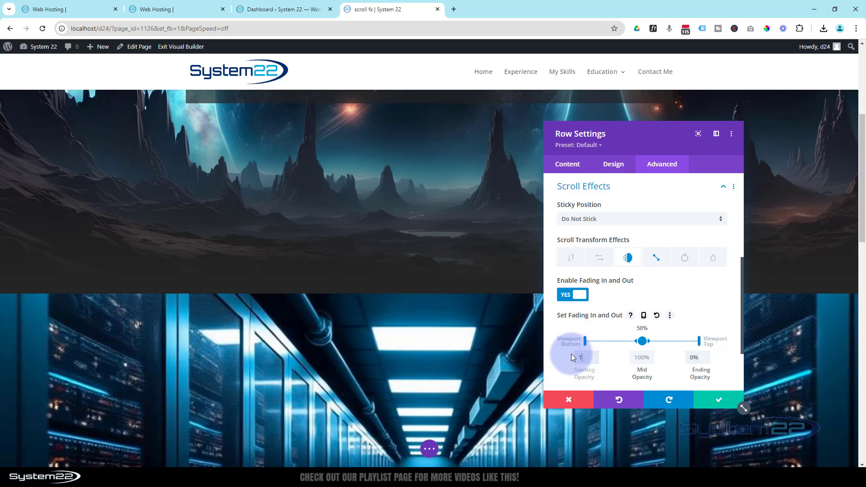
{"action": "type", "text": "00"}
{"action": "left_click", "coordinate": [500, 358]}
- Move the fade's mid point to 81% of the viewport and preview it by scrolling
{"action": "scroll", "coordinate": [500, 358], "scroll_direction": "down", "scroll_amount": 2}
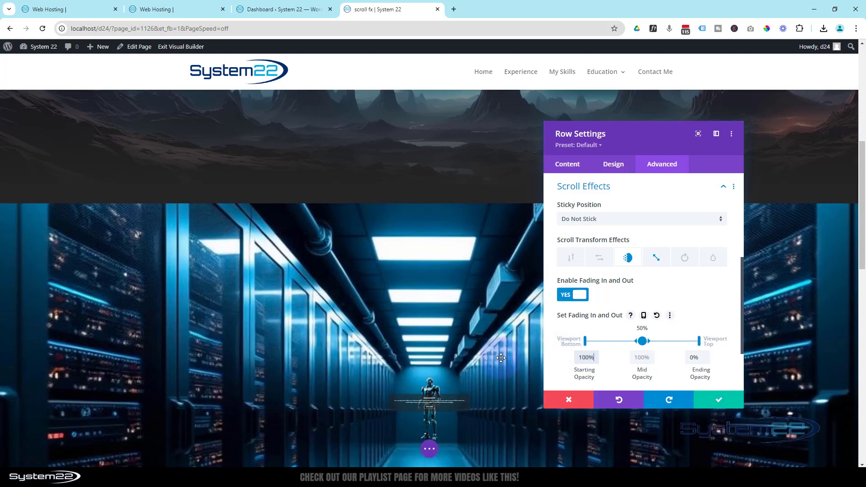
{"action": "scroll", "coordinate": [501, 358], "scroll_direction": "down", "scroll_amount": 4}
{"action": "scroll", "coordinate": [500, 357], "scroll_direction": "down", "scroll_amount": 3}
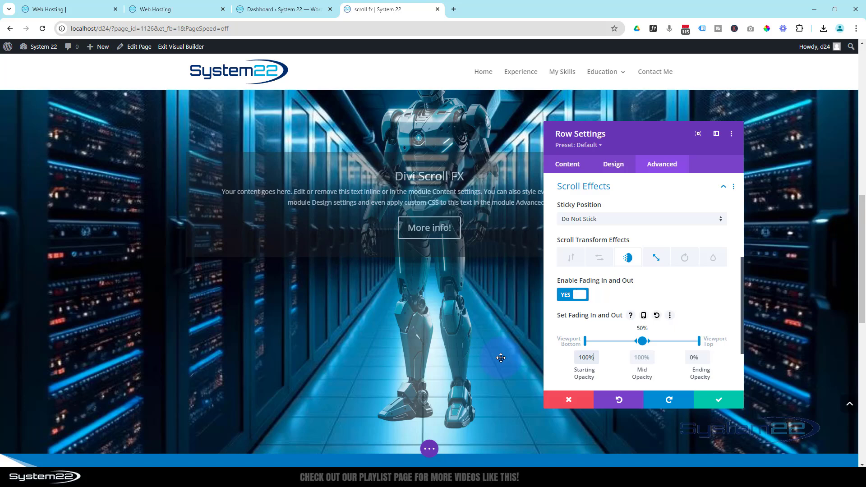
{"action": "scroll", "coordinate": [500, 357], "scroll_direction": "down", "scroll_amount": 3}
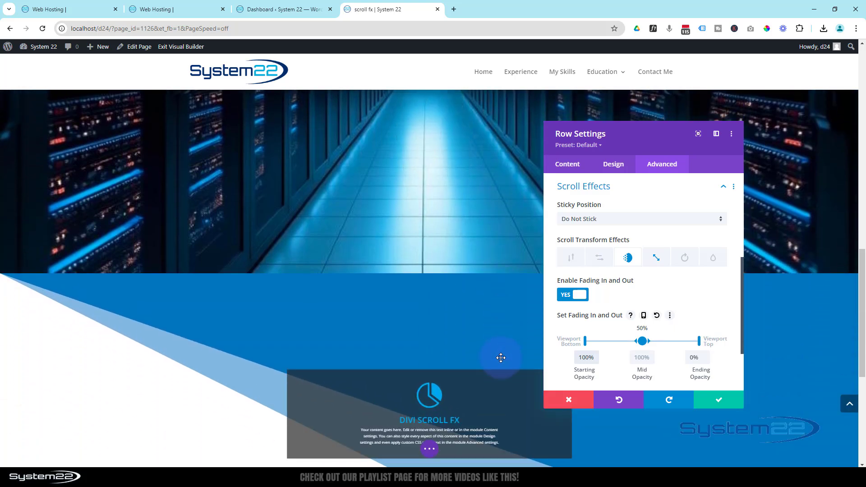
{"action": "scroll", "coordinate": [500, 357], "scroll_direction": "up", "scroll_amount": 3}
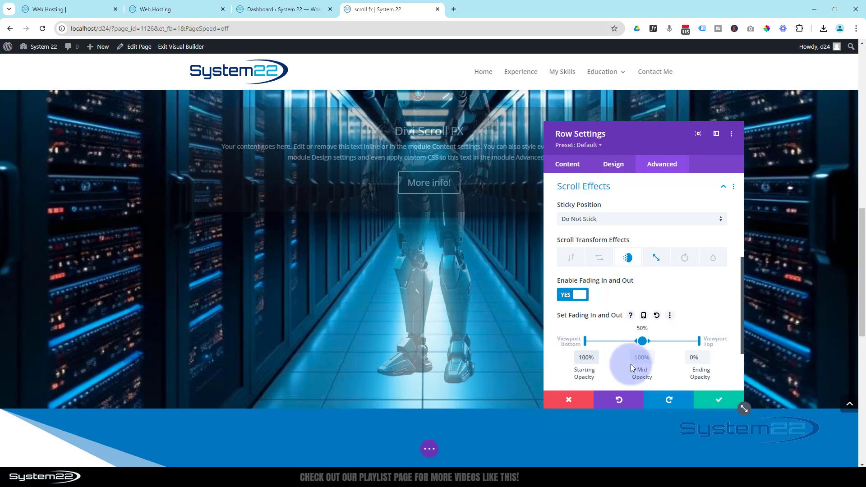
{"action": "left_click_drag", "start_coordinate": [643, 342], "coordinate": [682, 342]}
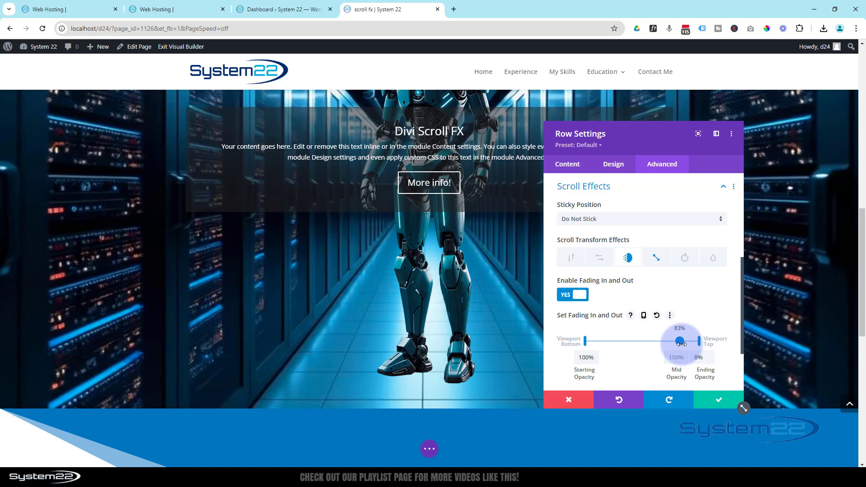
{"action": "scroll", "coordinate": [498, 342], "scroll_direction": "down", "scroll_amount": 2}
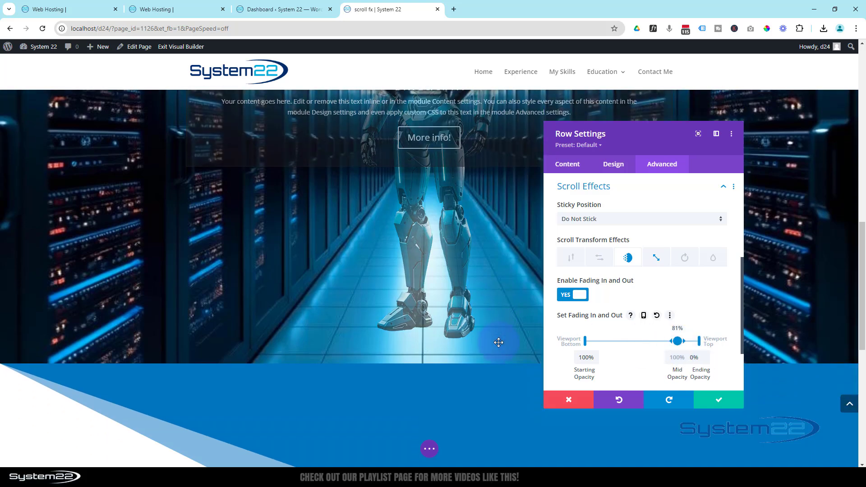
{"action": "scroll", "coordinate": [497, 344], "scroll_direction": "down", "scroll_amount": 2}
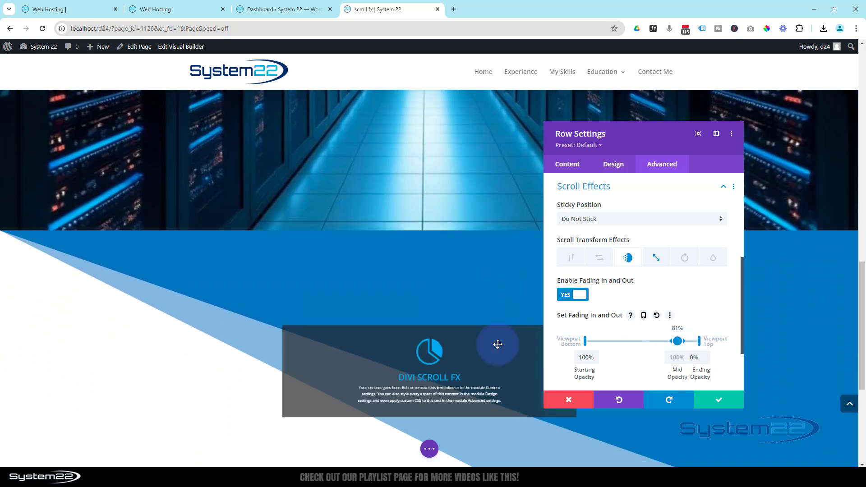
{"action": "scroll", "coordinate": [497, 344], "scroll_direction": "up", "scroll_amount": 2}
{"action": "scroll", "coordinate": [497, 344], "scroll_direction": "up", "scroll_amount": 3}
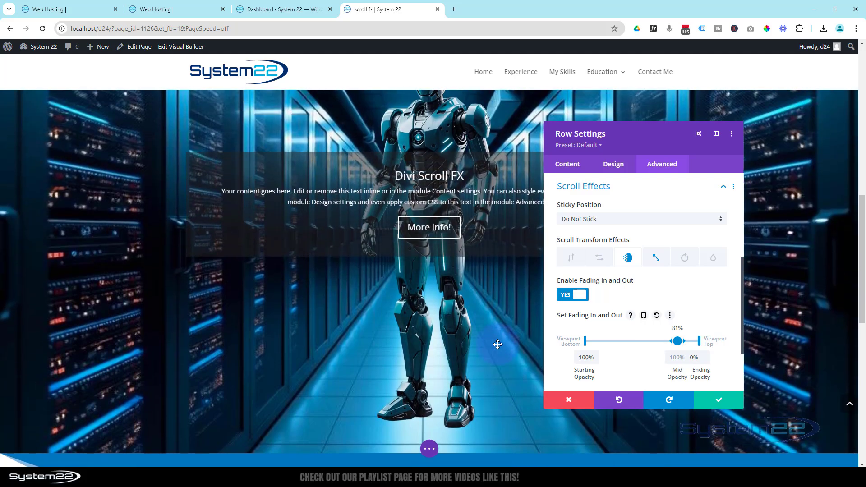
{"action": "scroll", "coordinate": [497, 344], "scroll_direction": "up", "scroll_amount": 3}
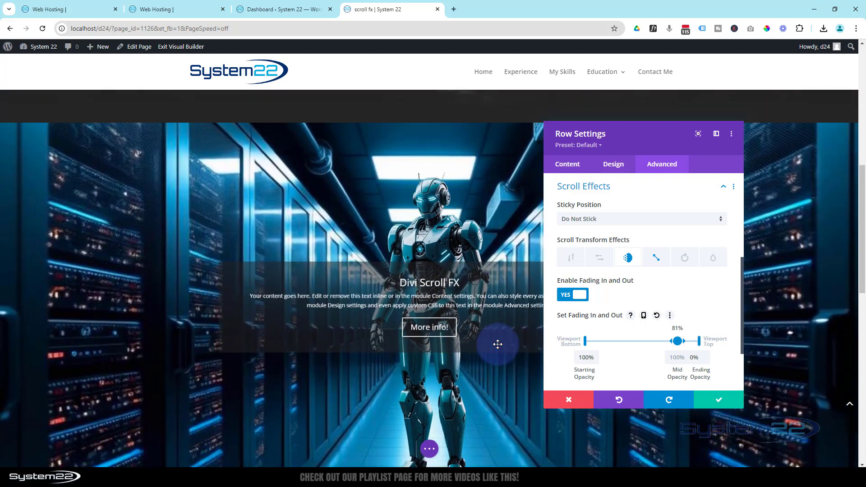
{"action": "scroll", "coordinate": [497, 344], "scroll_direction": "up", "scroll_amount": 3}
{"action": "scroll", "coordinate": [498, 343], "scroll_direction": "down", "scroll_amount": 5}
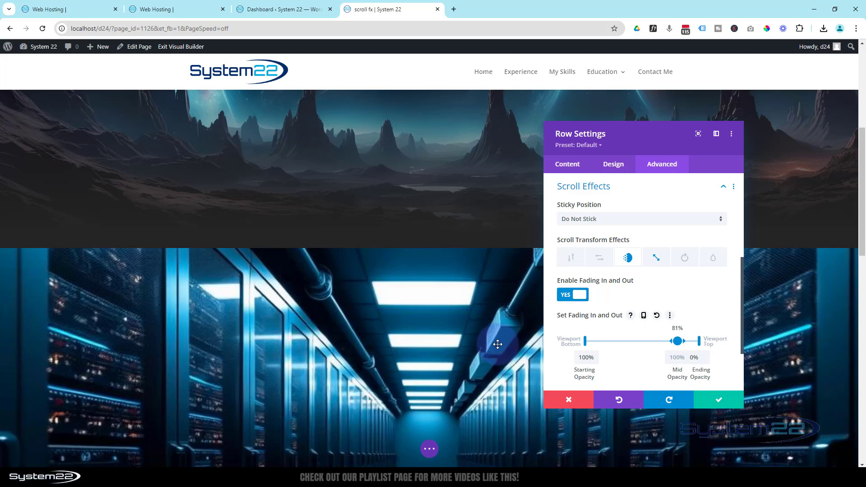
{"action": "scroll", "coordinate": [499, 344], "scroll_direction": "down", "scroll_amount": 2}
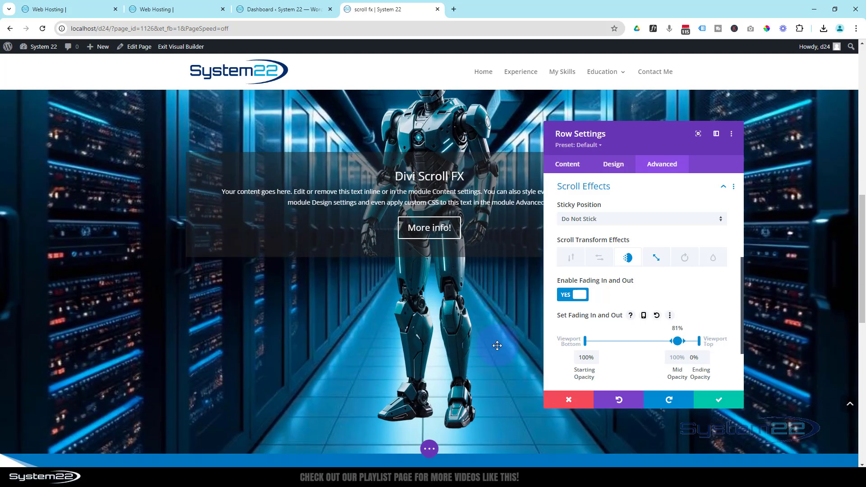
{"action": "scroll", "coordinate": [497, 345], "scroll_direction": "up", "scroll_amount": 4}
{"action": "scroll", "coordinate": [497, 345], "scroll_direction": "down", "scroll_amount": 3}
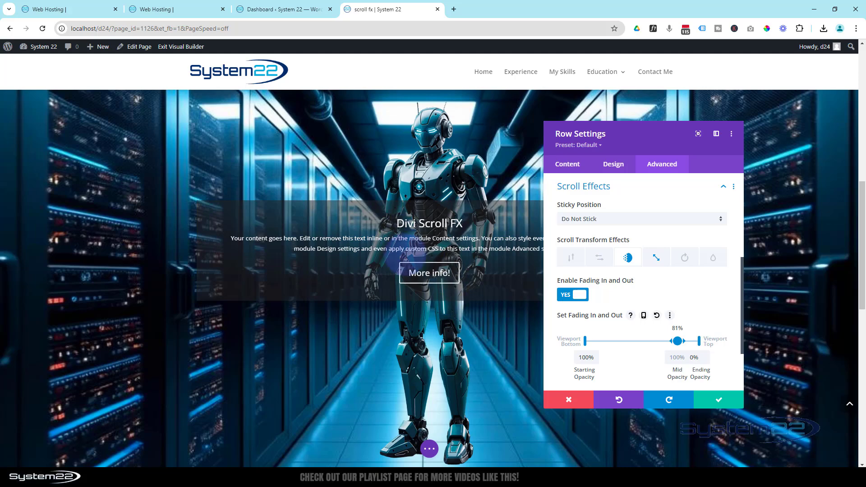
{"action": "scroll", "coordinate": [494, 322], "scroll_direction": "down", "scroll_amount": 3}
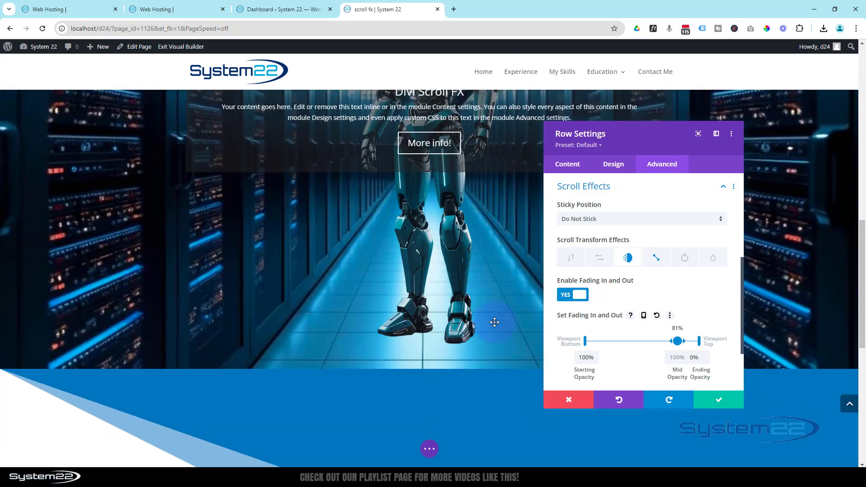
{"action": "scroll", "coordinate": [494, 322], "scroll_direction": "up", "scroll_amount": 3}
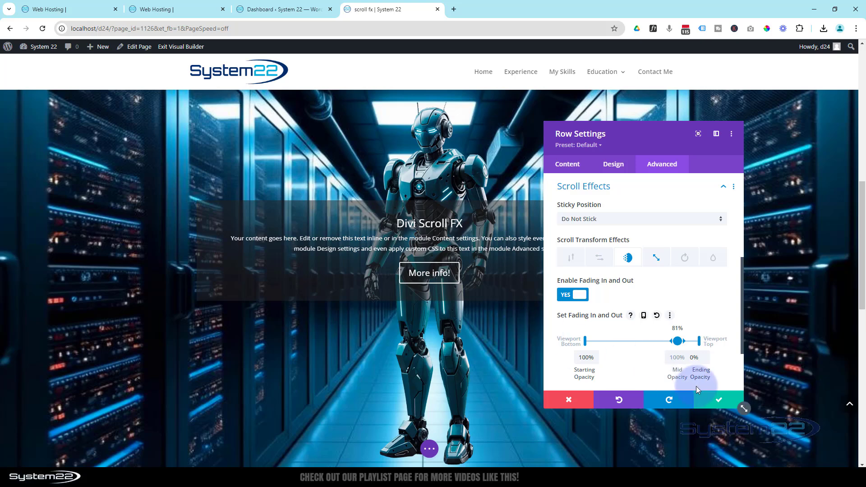
- Confirm the robot row's scale and fade scroll effects and bring up the page's save and exit options
{"action": "left_click", "coordinate": [715, 399]}
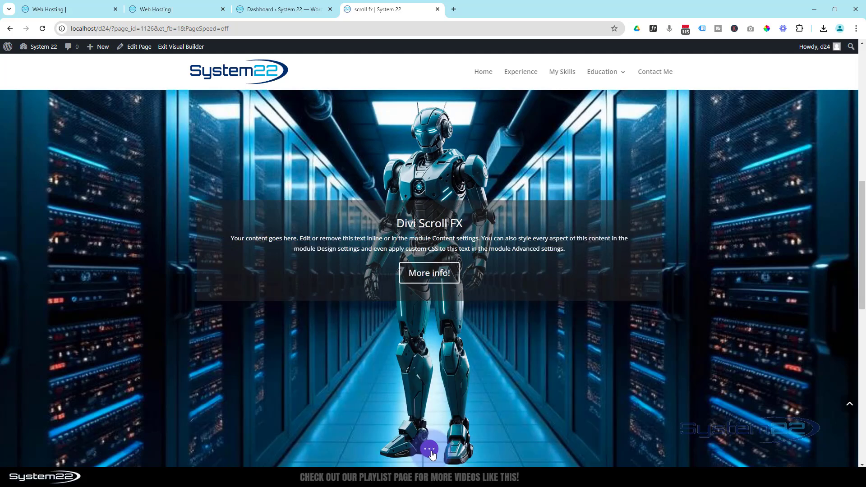
{"action": "left_click", "coordinate": [429, 449]}
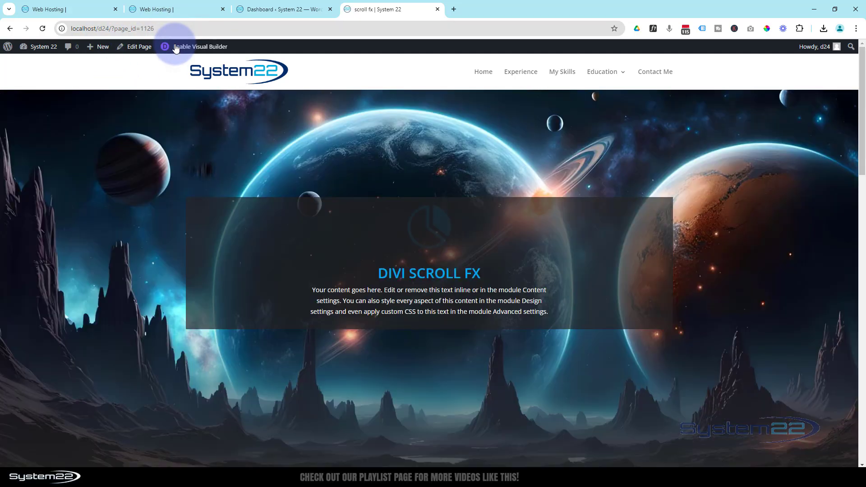
{"action": "left_click_drag", "start_coordinate": [861, 61], "coordinate": [798, 187]}
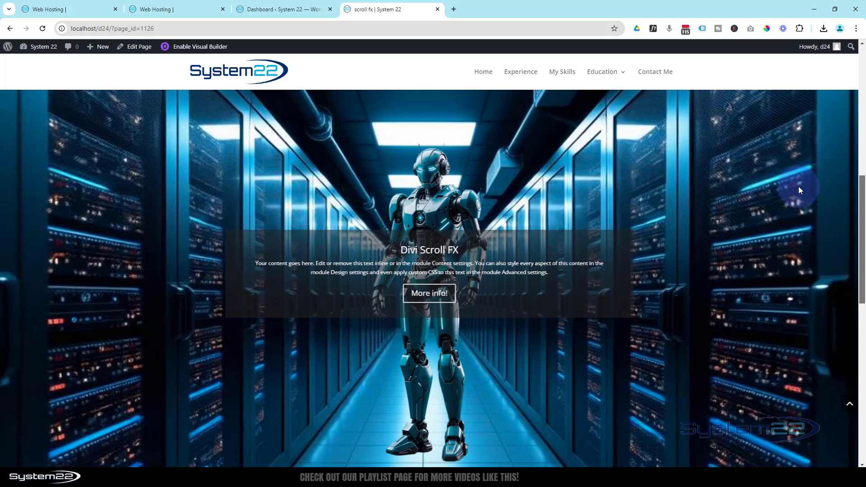
{"action": "scroll", "coordinate": [797, 194], "scroll_direction": "up", "scroll_amount": 5}
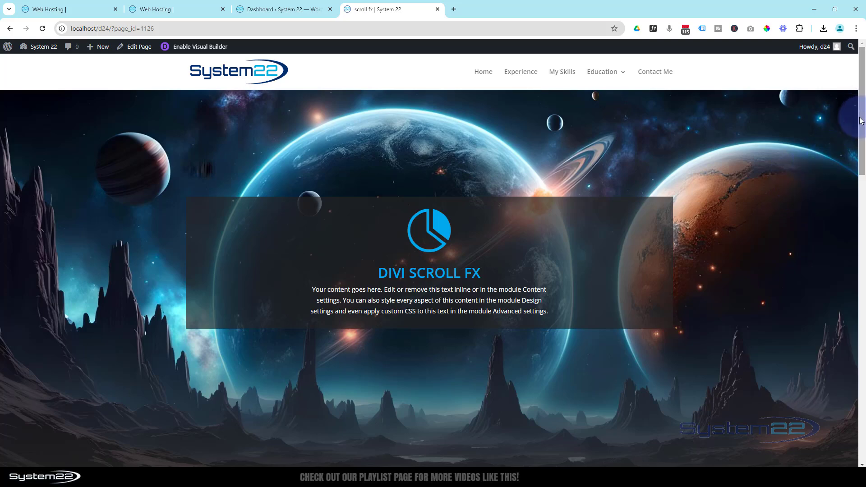
{"action": "left_click_drag", "start_coordinate": [859, 121], "coordinate": [829, 241]}
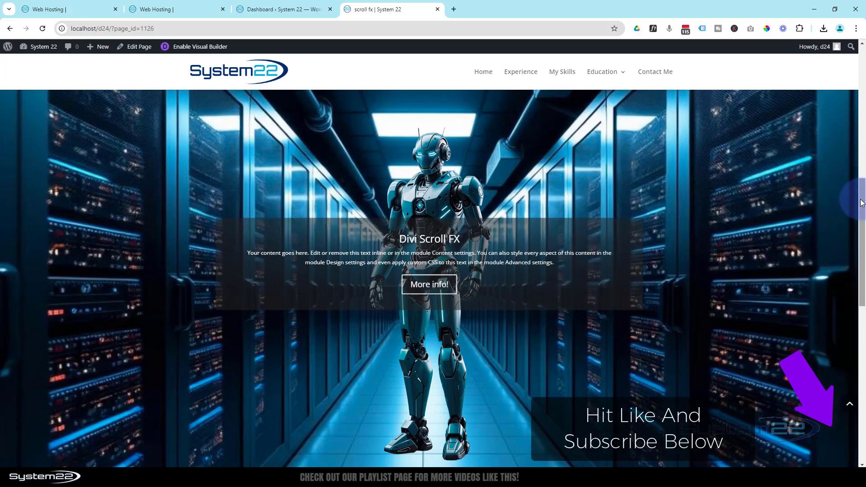
{"action": "left_click_drag", "start_coordinate": [861, 202], "coordinate": [836, 211]}
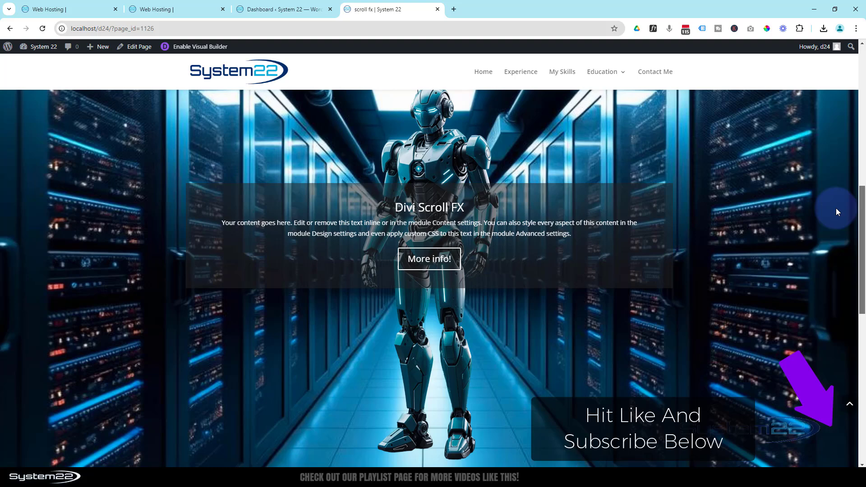